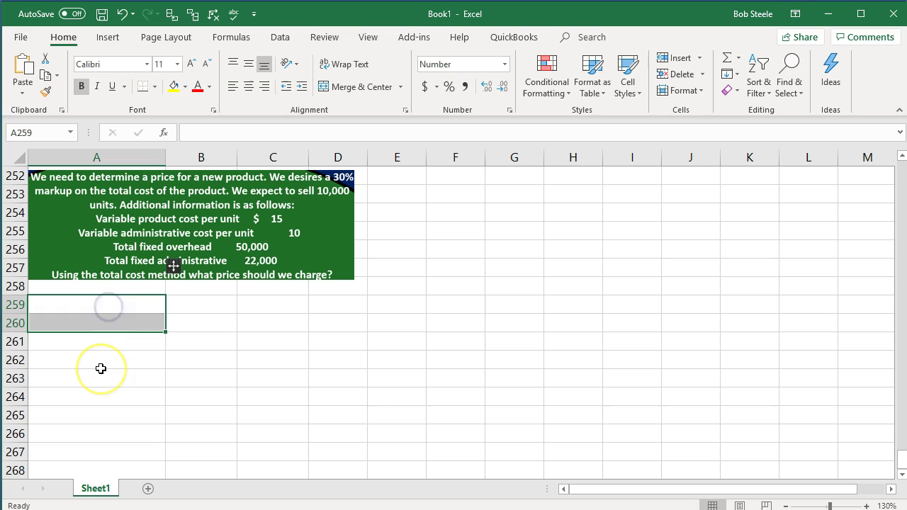
- Enter the Markup label in A259 with 0.3 in B259, formatted as 30%
key(Down)
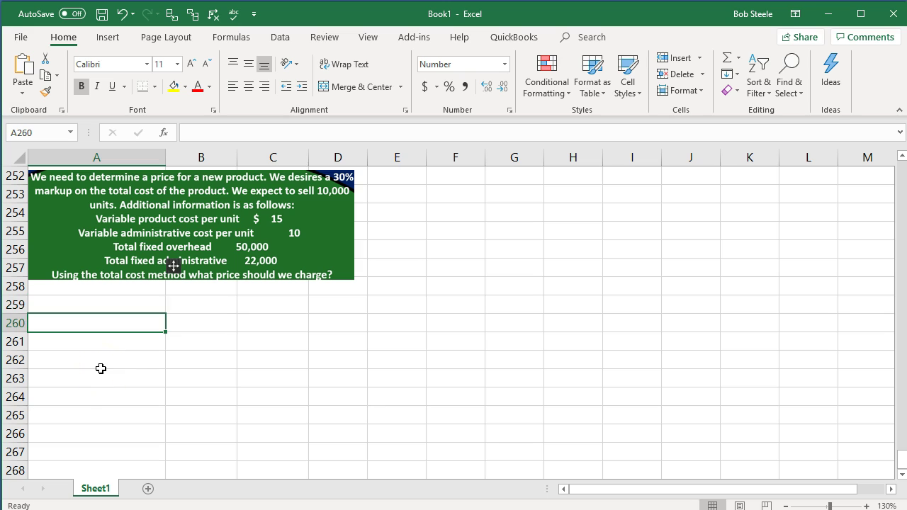
key(Up)
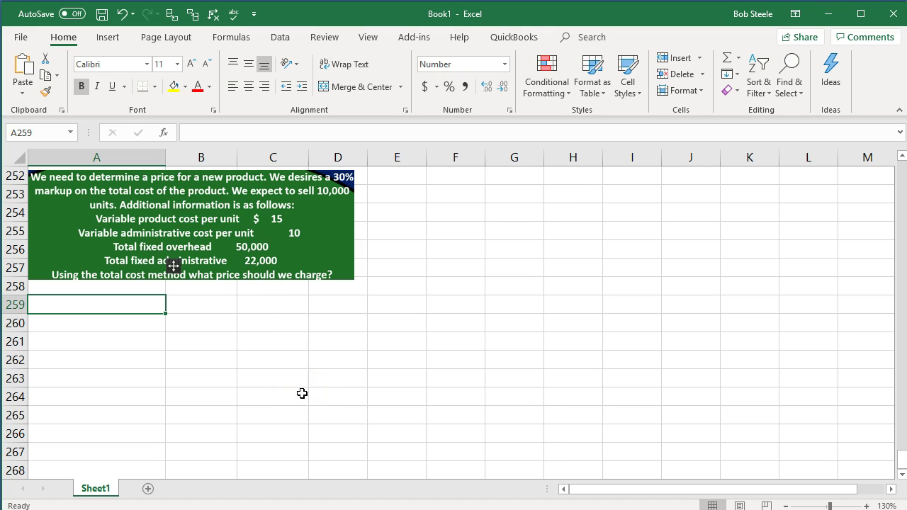
text(Markup)
key(Tab)
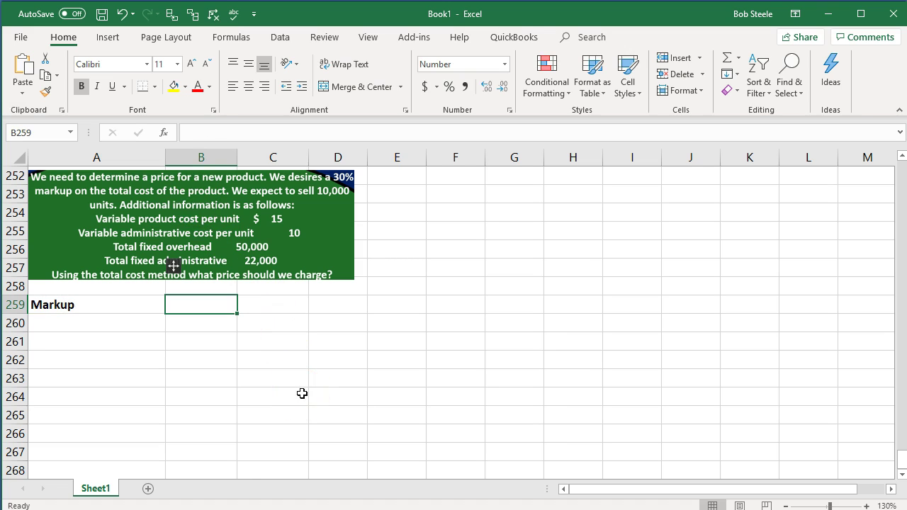
text(30)
key(Return)
key(Up)
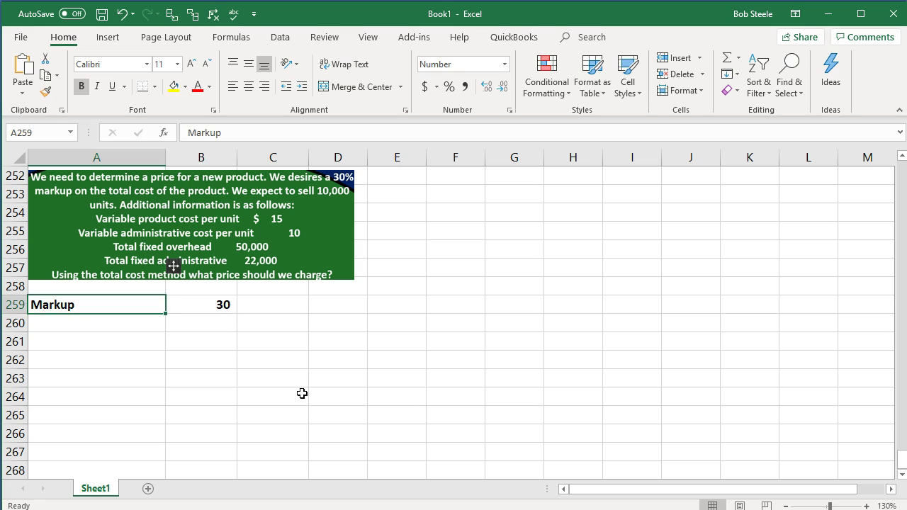
key(Right)
text(.3)
key(ctrl+Return)
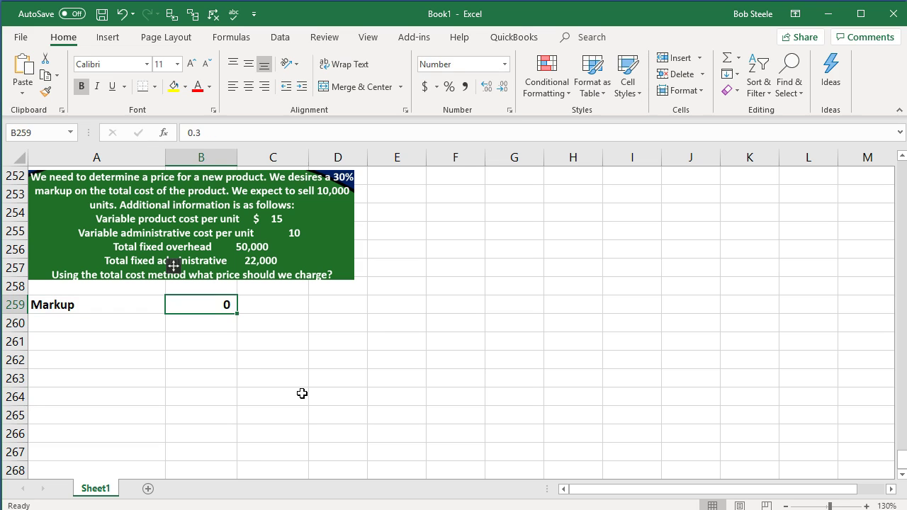
click(449, 87)
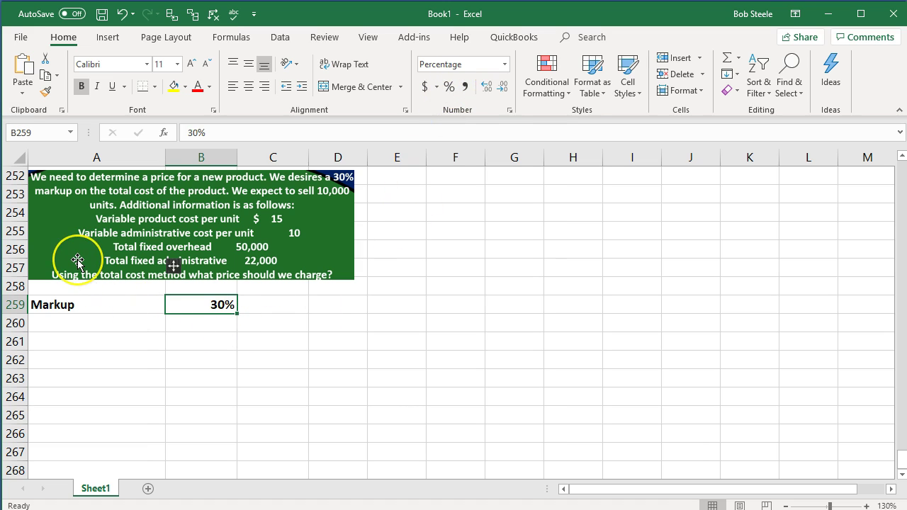
- Enter the Unitis label in A260 with 10000 units in B260
click(78, 329)
text(Un)
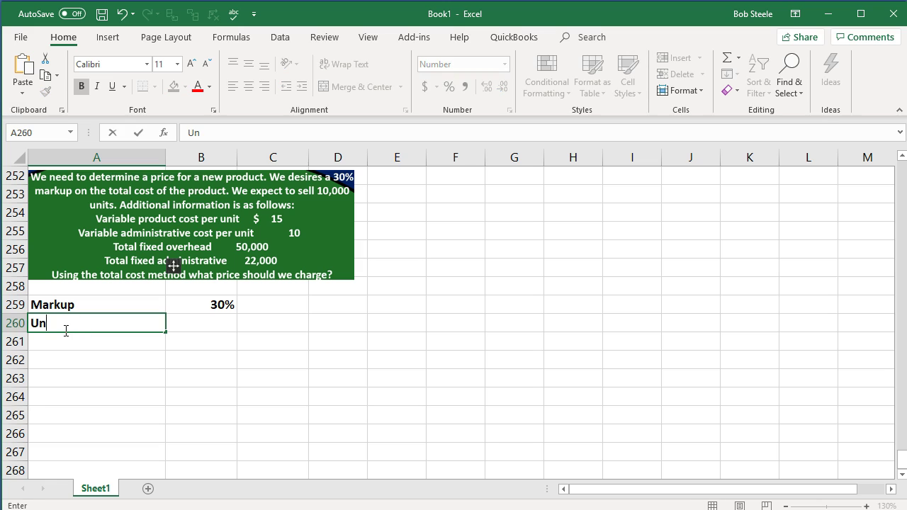
text(itis)
key(Tab)
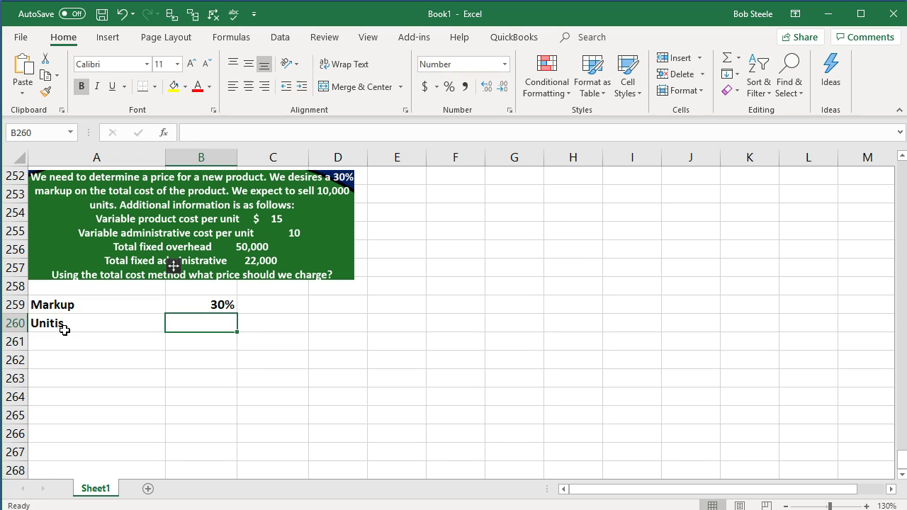
text(10000)
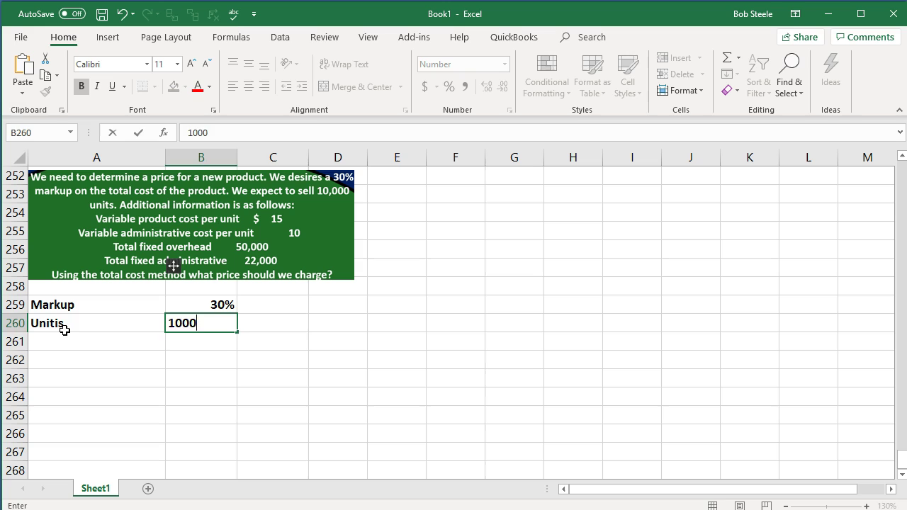
key(Return)
key(Return)
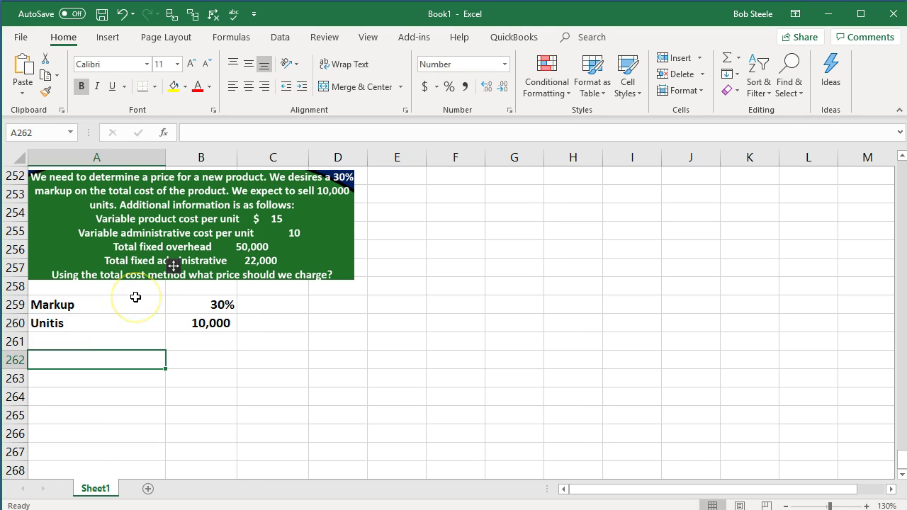
- Enter two VC rows with unit costs 15 and 10, plus an FC label in row 264
text(VC)
key(Tab)
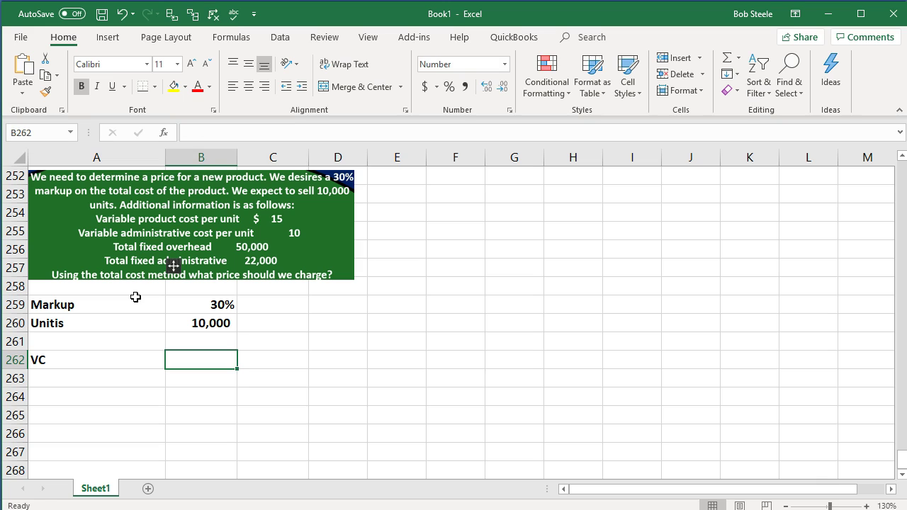
text(15)
key(Return)
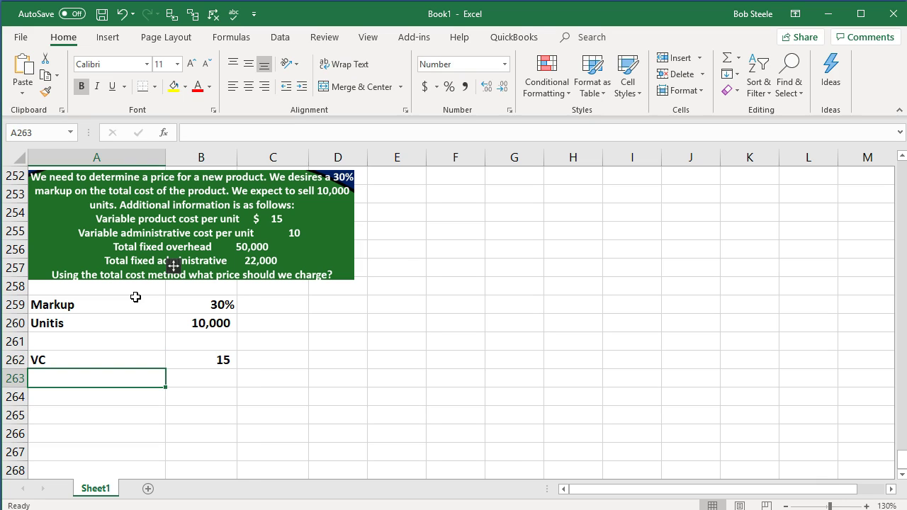
text(VC)
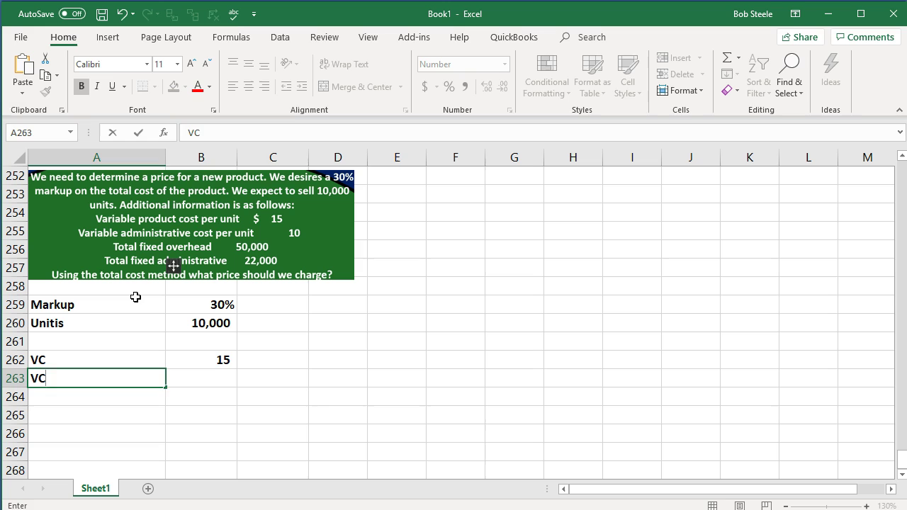
key(Tab)
text(10)
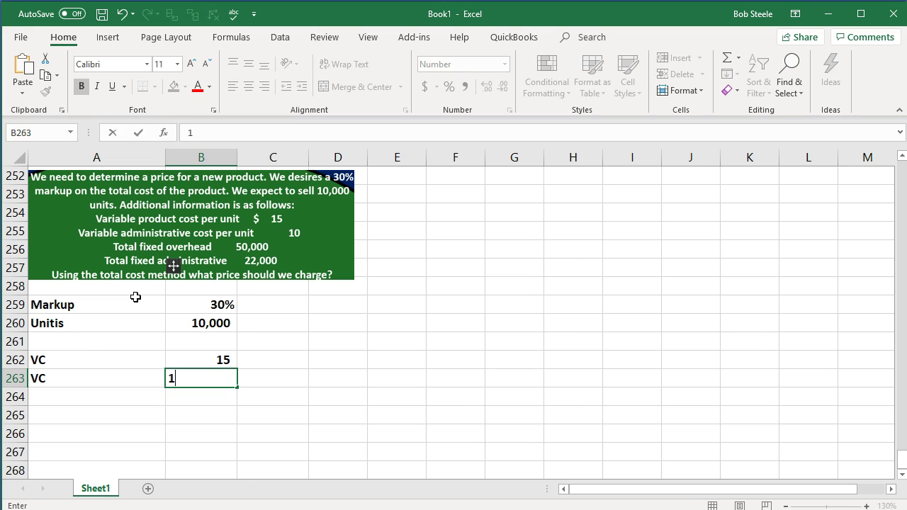
key(Return)
text(FC)
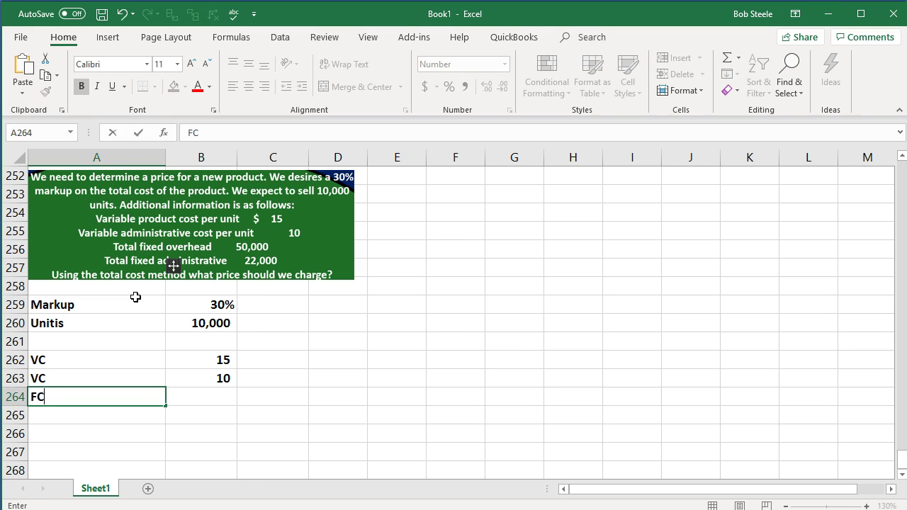
key(Right)
key(Right)
- Link C262 and C263 to the 10,000 units in B260
key(Up)
key(Up)
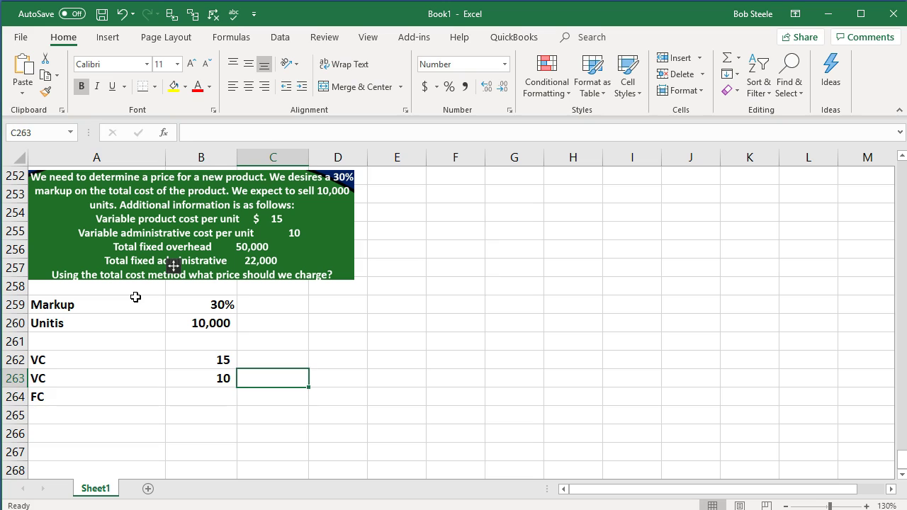
text(=)
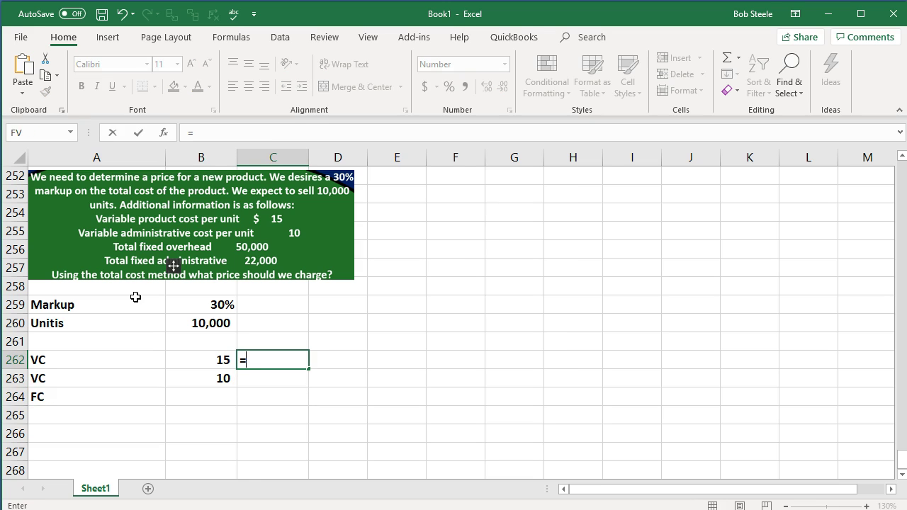
key(Up)
key(Up)
key(Left)
key(Return)
text(+)
key(Left)
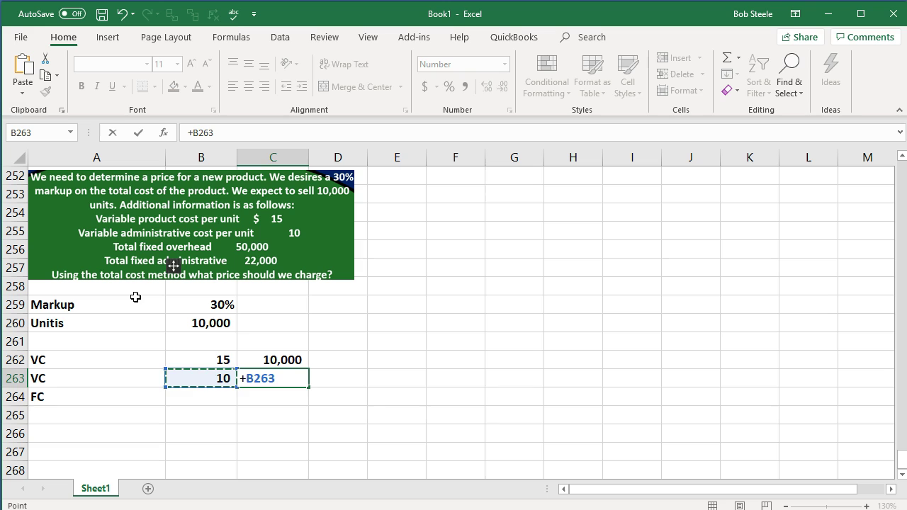
key(Up)
key(Up)
key(Up)
key(Return)
- Multiply cost by units in D262 and D263, giving totals of 150,000 and 100,000
key(Right)
key(Up)
key(Up)
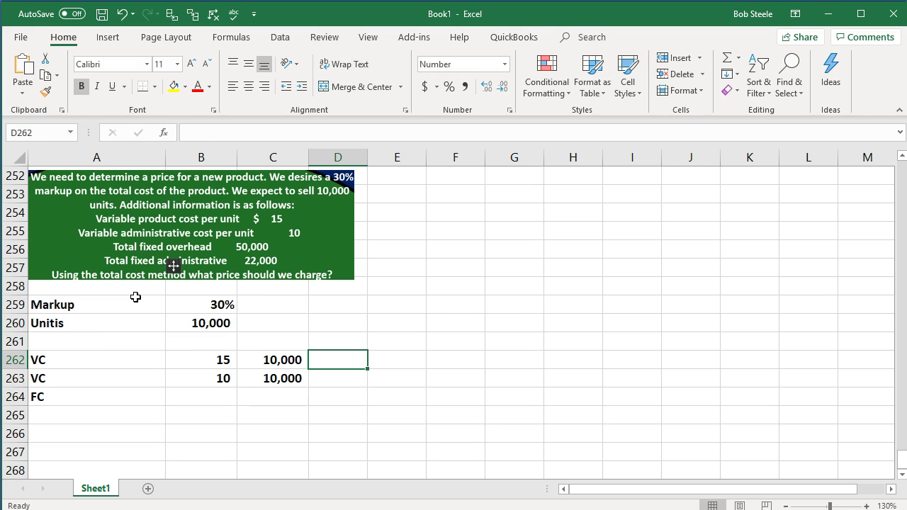
text(=)
key(Left)
key(Left)
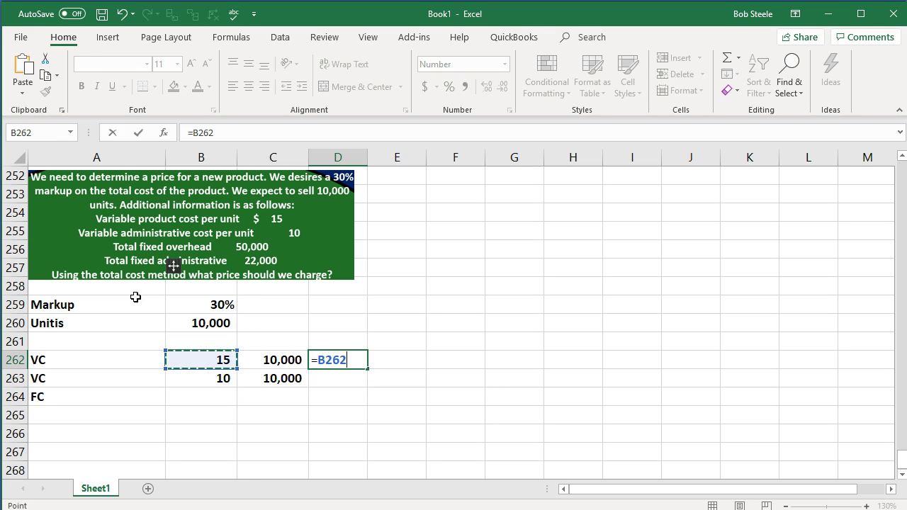
text(*)
key(Left)
key(Return)
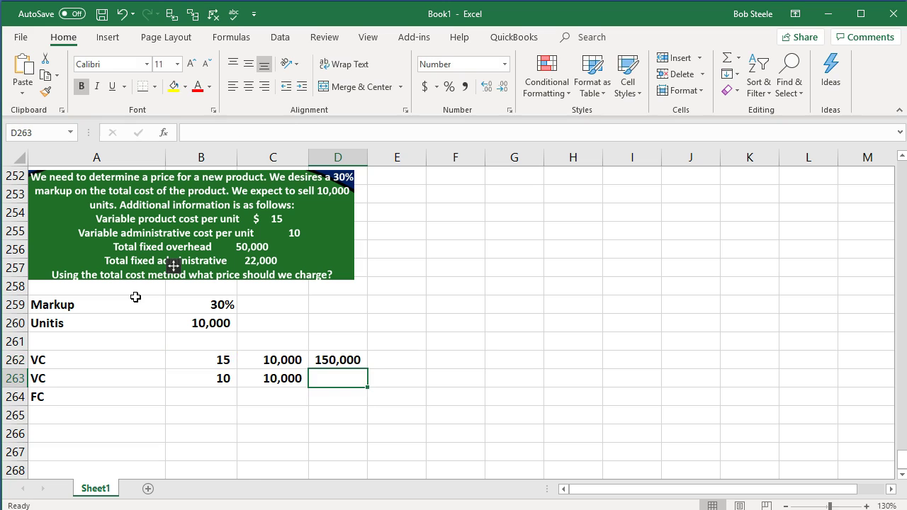
text(=)
key(Left)
key(Left)
text(*)
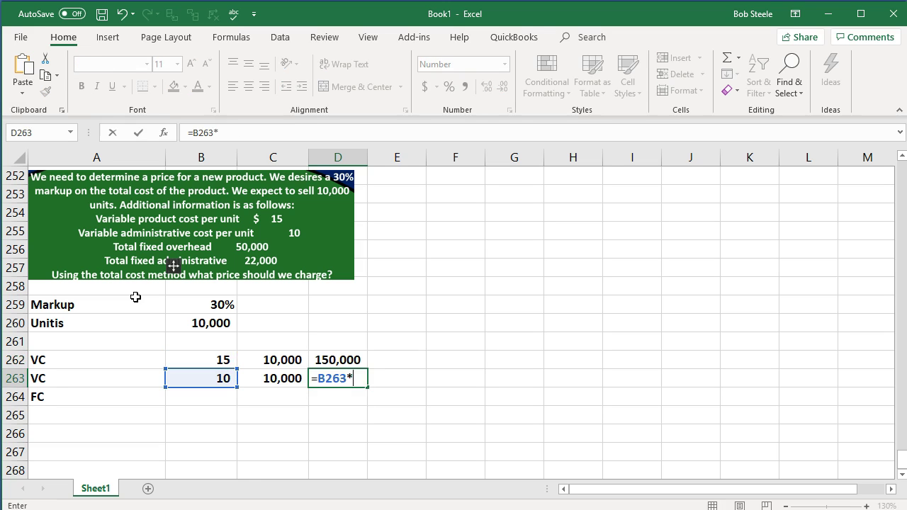
key(Left)
key(Return)
key(Left)
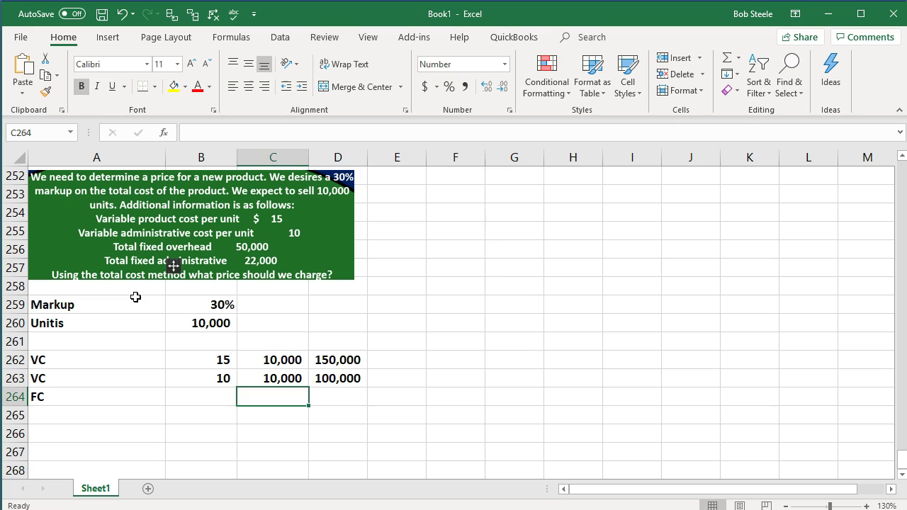
- Add a Total heading in D261 above the cost totals
key(Right)
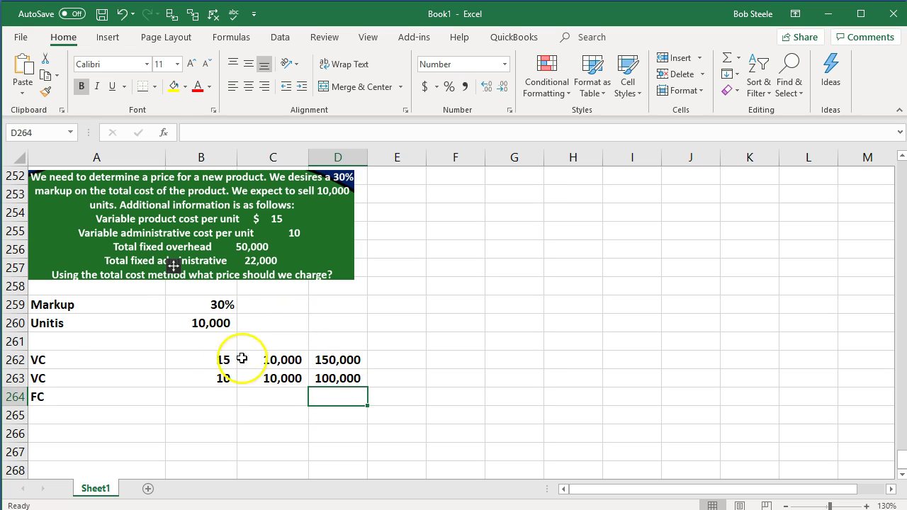
click(217, 347)
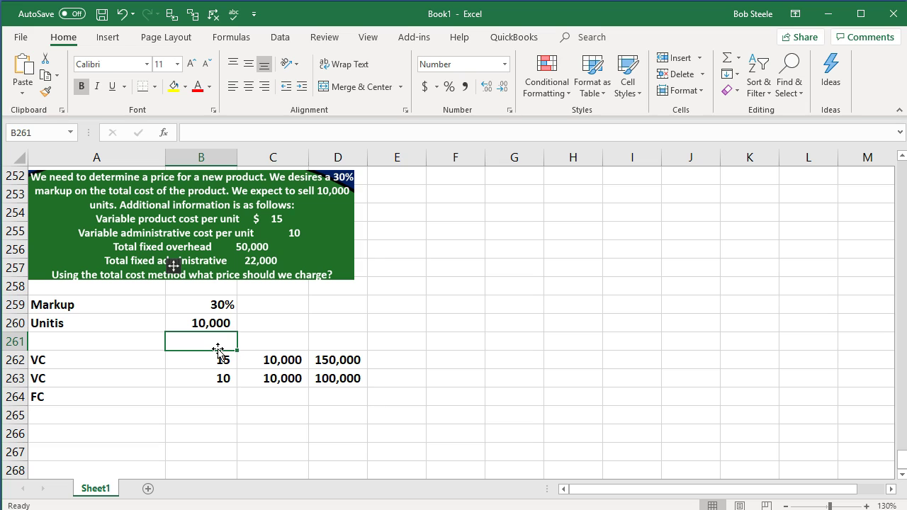
key(Right)
click(218, 349)
key(Right)
key(Right)
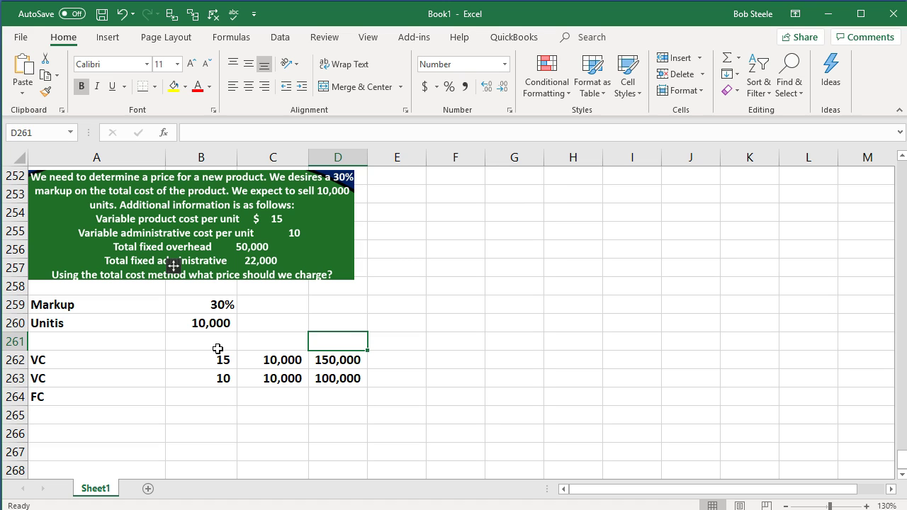
text(Total)
key(Return)
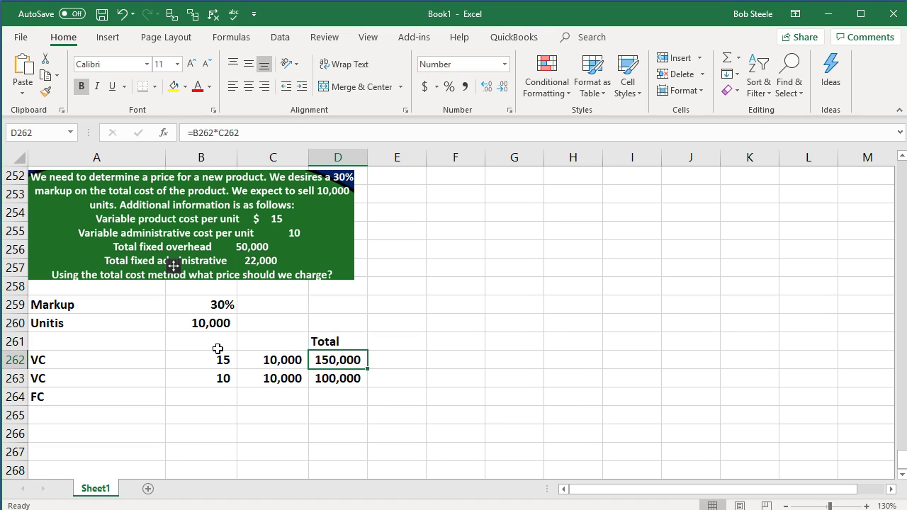
key(Down)
key(Down)
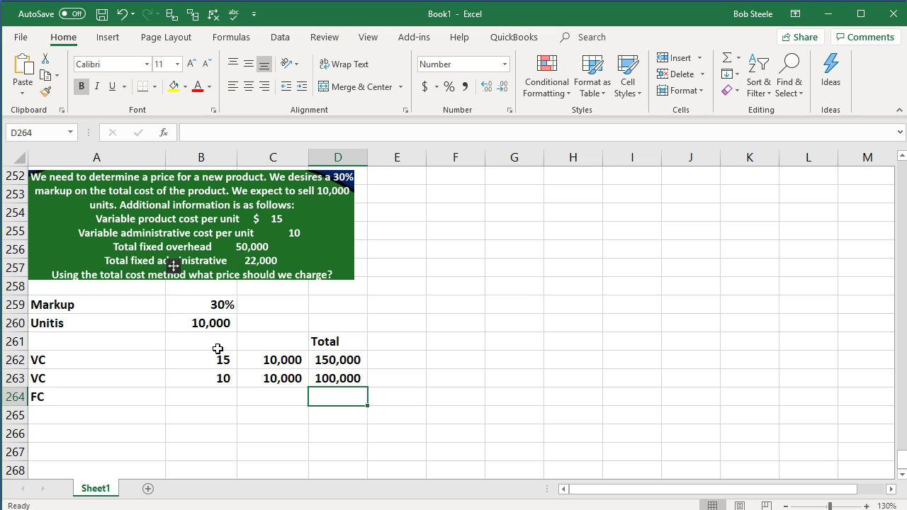
- Enter fixed cost 50,000 in D264 and a second FC row with 22,000
text(50000)
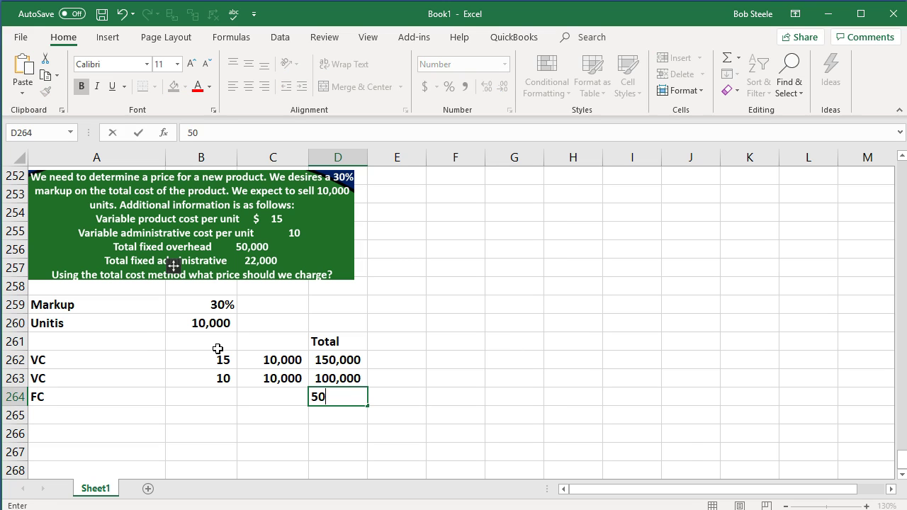
key(Return)
key(Left)
key(Left)
key(Left)
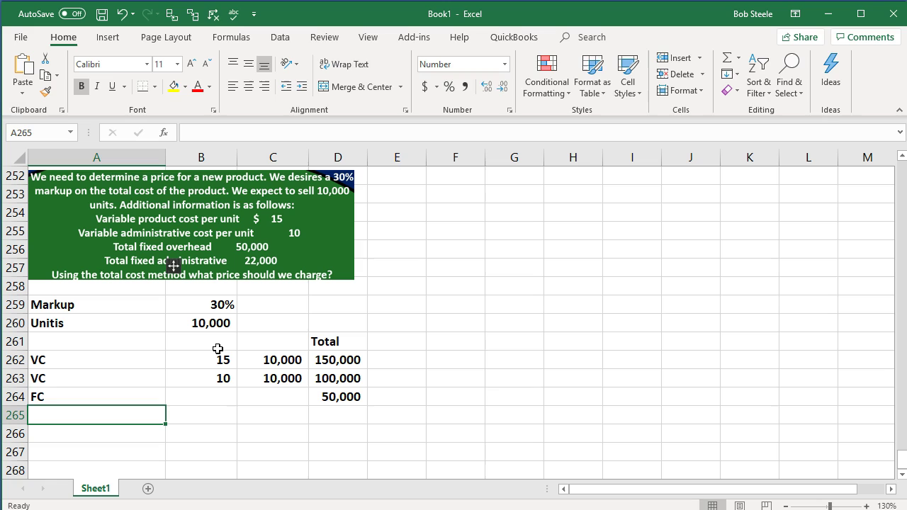
text(FC)
key(Right)
key(Right)
key(Right)
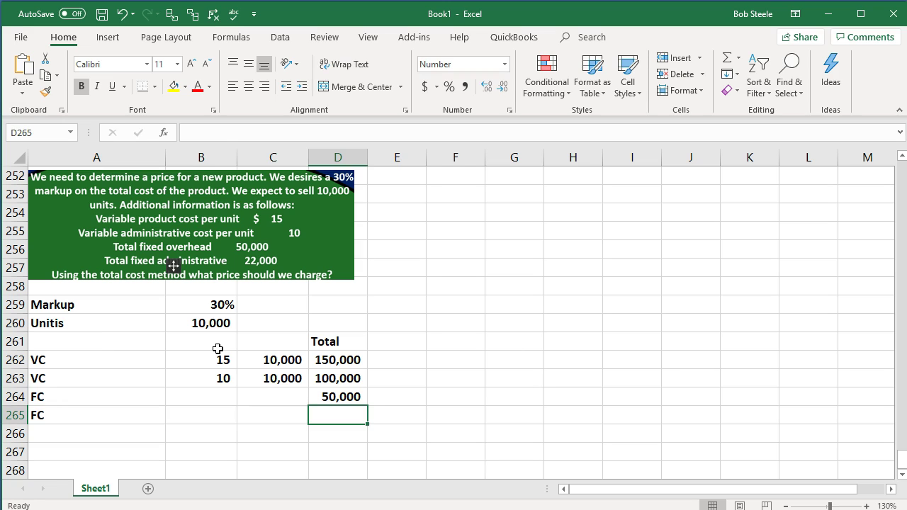
text(22000)
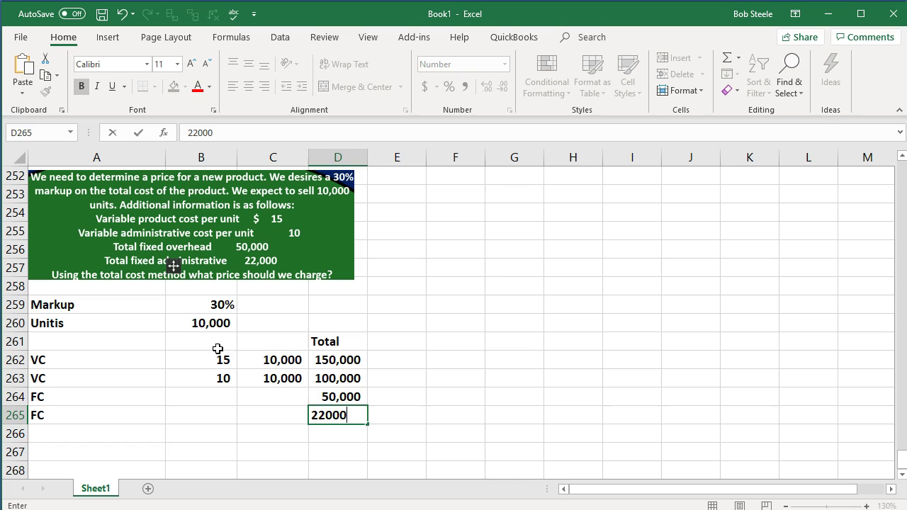
key(Return)
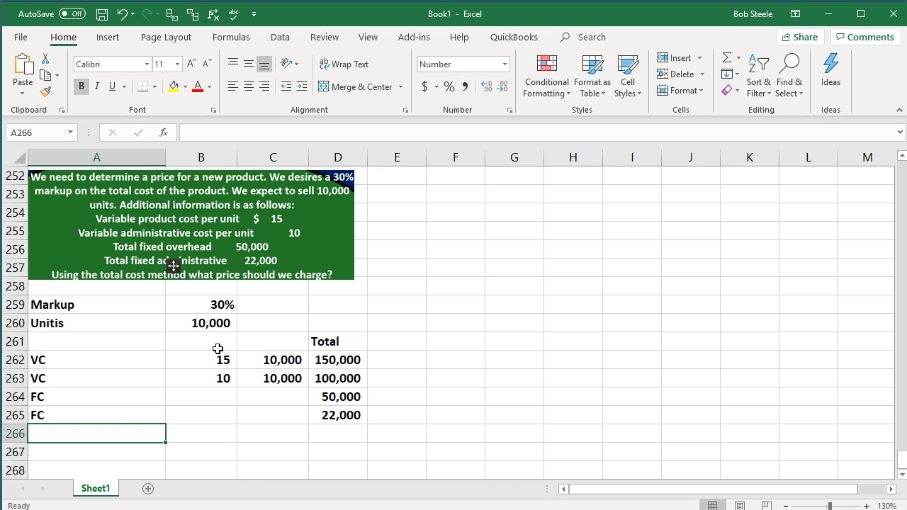
key(Right)
key(Right)
key(Right)
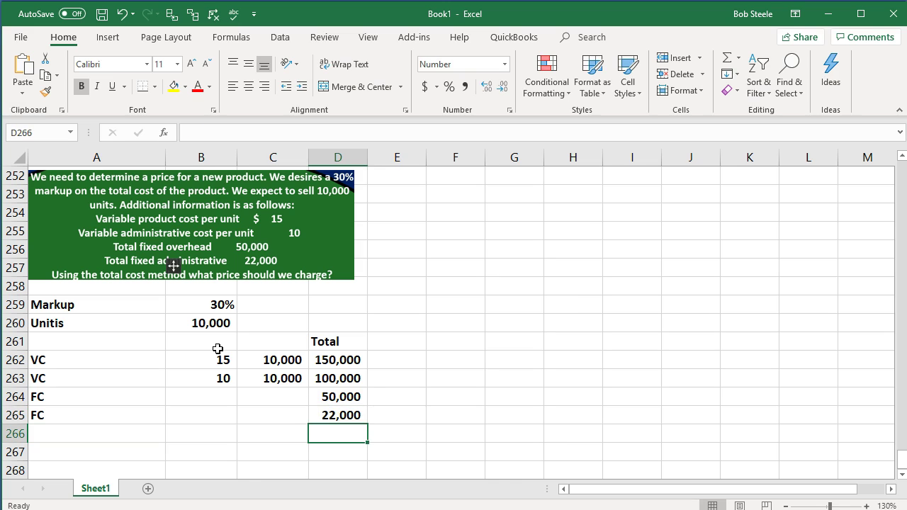
- Label row 266 'Total cost' and sum D262:D265 in D266 to get 322,000
key(Left)
key(Left)
key(Left)
text(Ttoal)
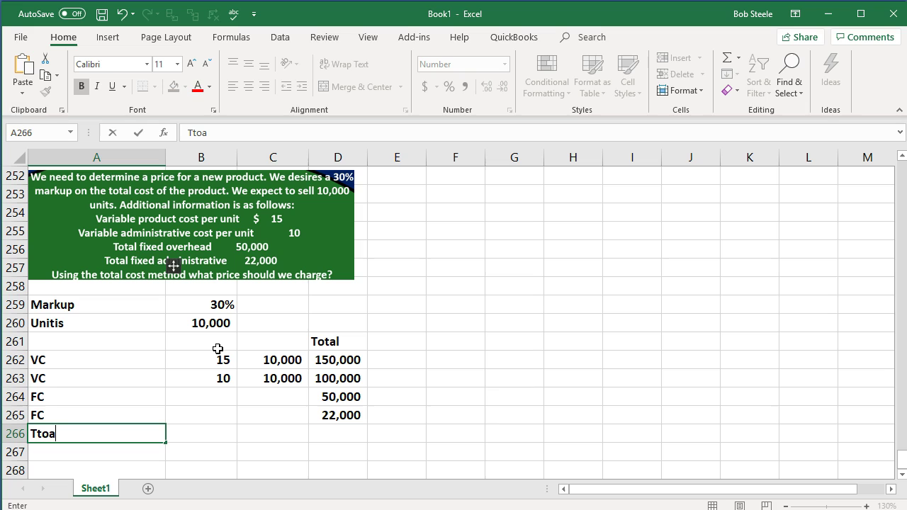
key(BackSpace)
key(BackSpace)
key(BackSpace)
key(BackSpace)
text(optal)
key(BackSpace)
key(BackSpace)
key(BackSpace)
key(BackSpace)
text(tal cost)
key(Tab)
key(Tab)
key(Tab)
text(=)
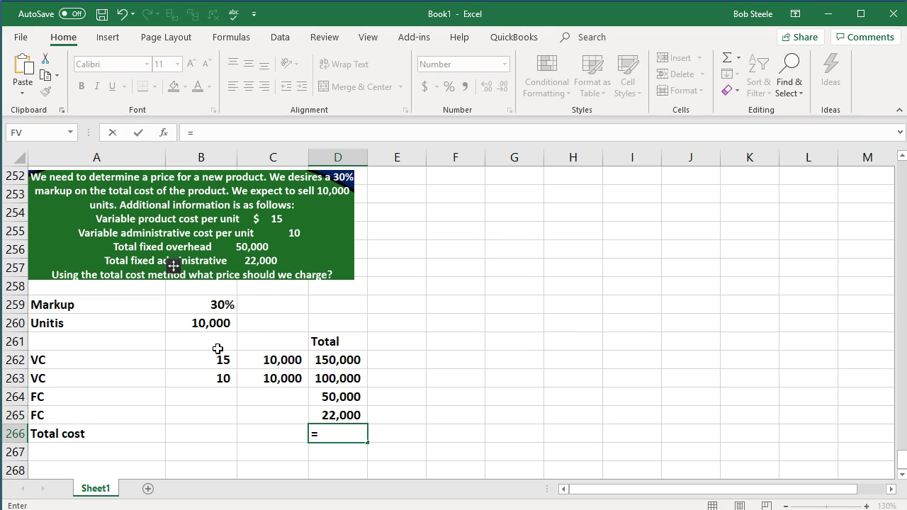
text(sum))
key(BackSpace)
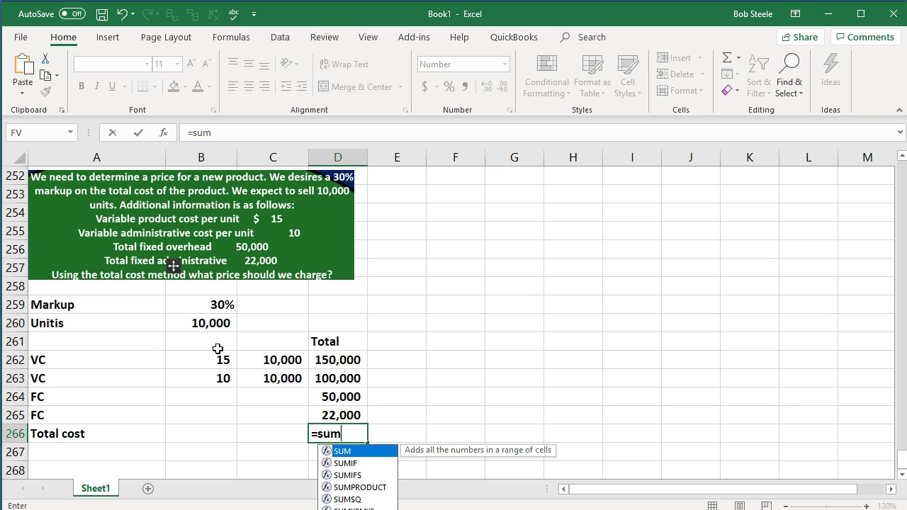
text(()
key(Up)
key(shift+Up)
key(shift+Up)
key(shift+Up)
key(Return)
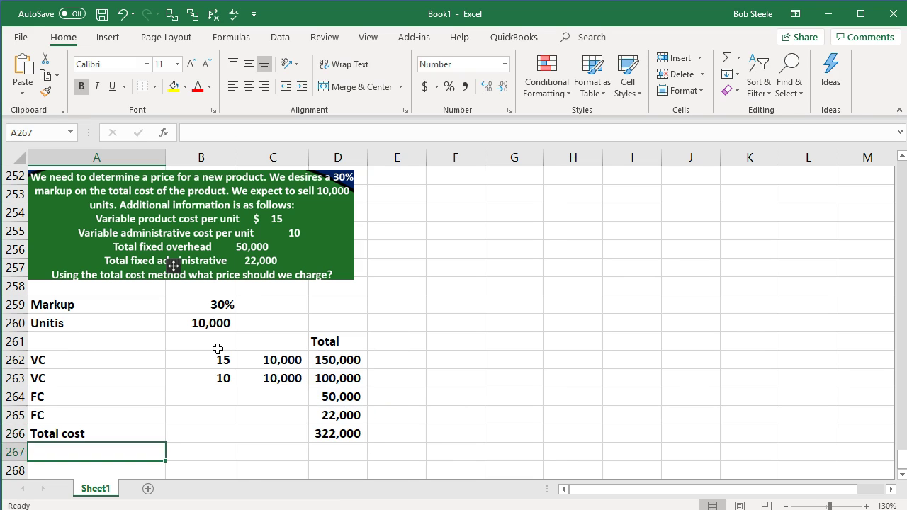
- Underline the 22,000 fixed cost above the total
key(Up)
key(Up)
key(Right)
key(Right)
key(Right)
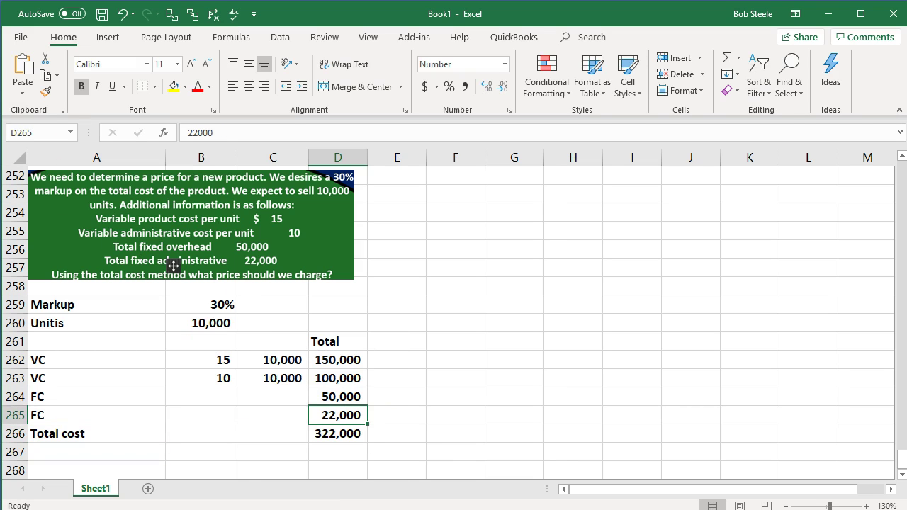
click(112, 87)
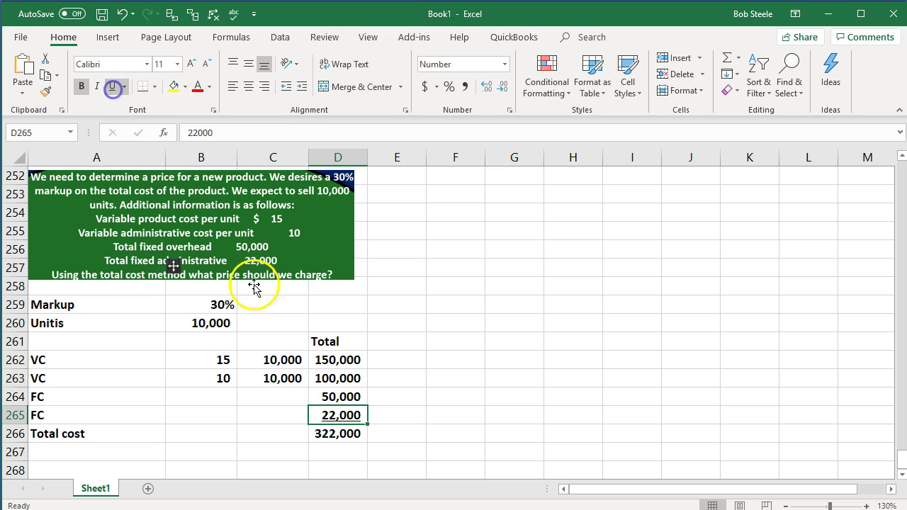
click(339, 452)
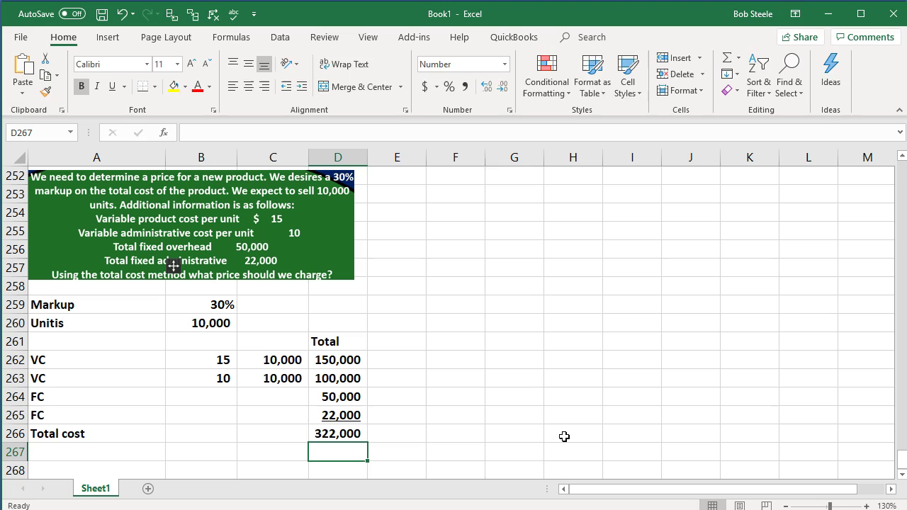
- Enter 10,000 units in D267 and divide the 322,000 total cost by it in D268
text(10000)
key(Return)
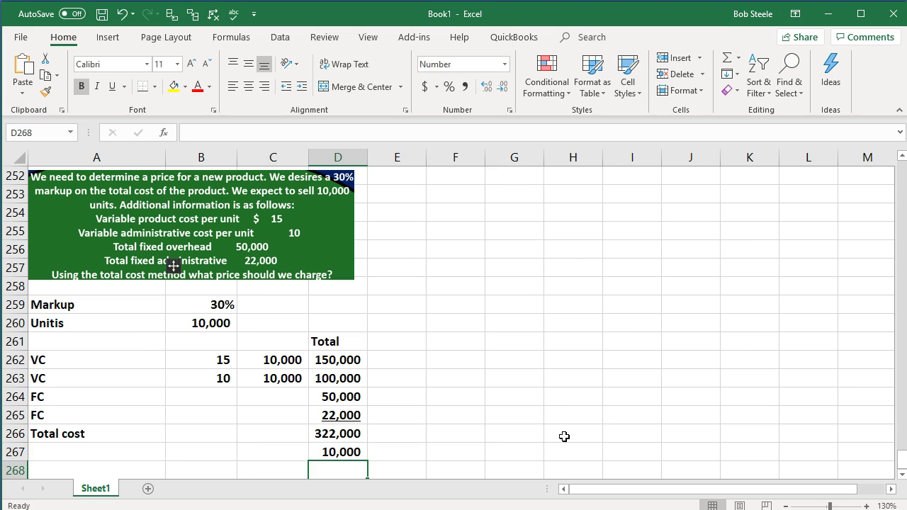
text(=)
key(Up)
key(Up)
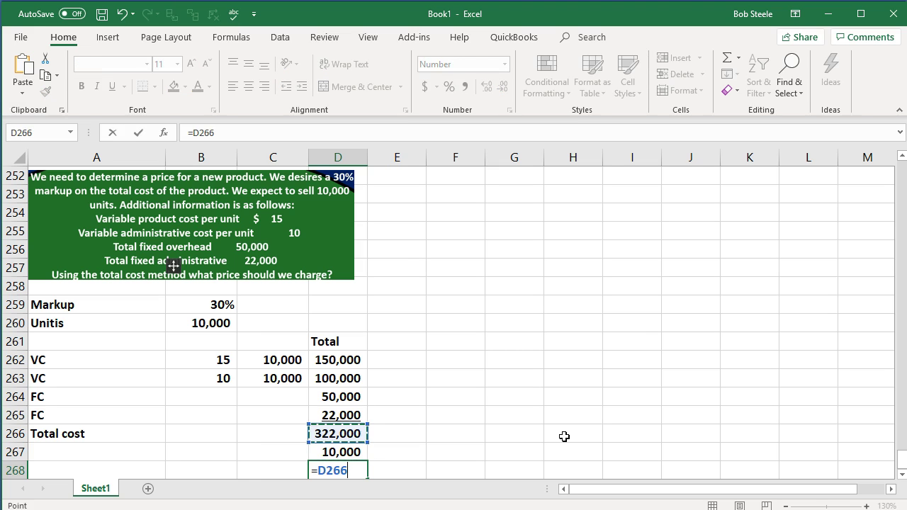
text(/)
key(Up)
key(Return)
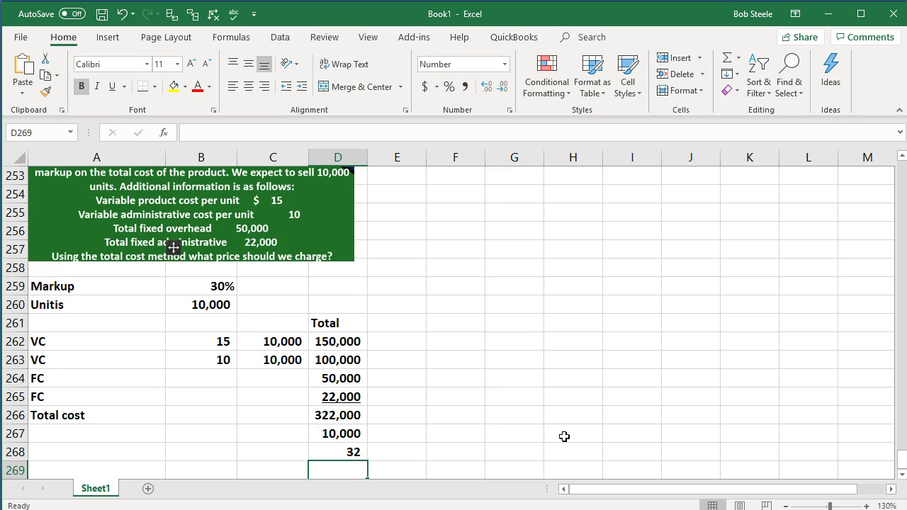
- Underline the 10,000 units and show the cost per unit with two decimals as 32.20
key(Up)
key(Up)
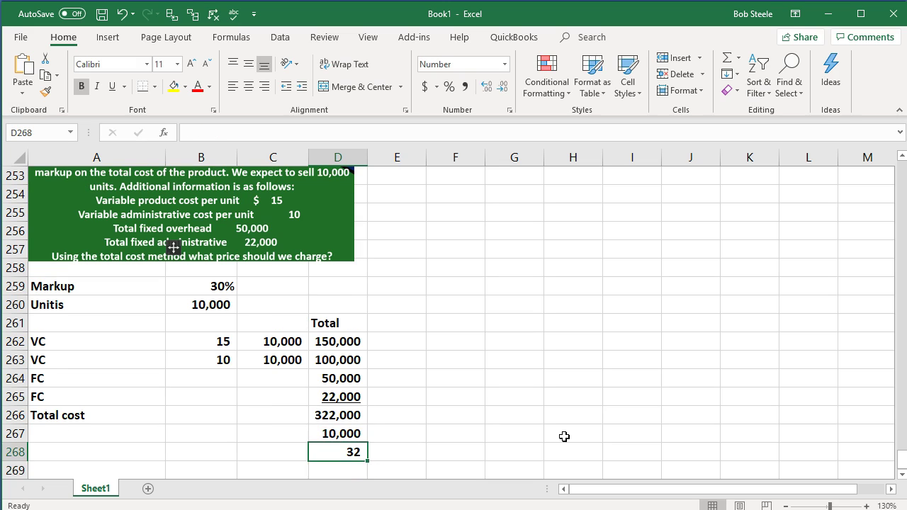
click(112, 87)
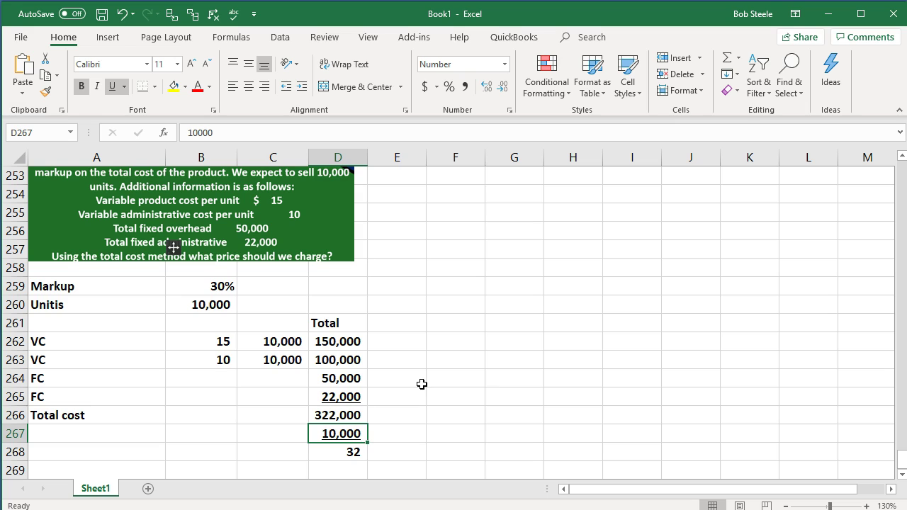
key(Return)
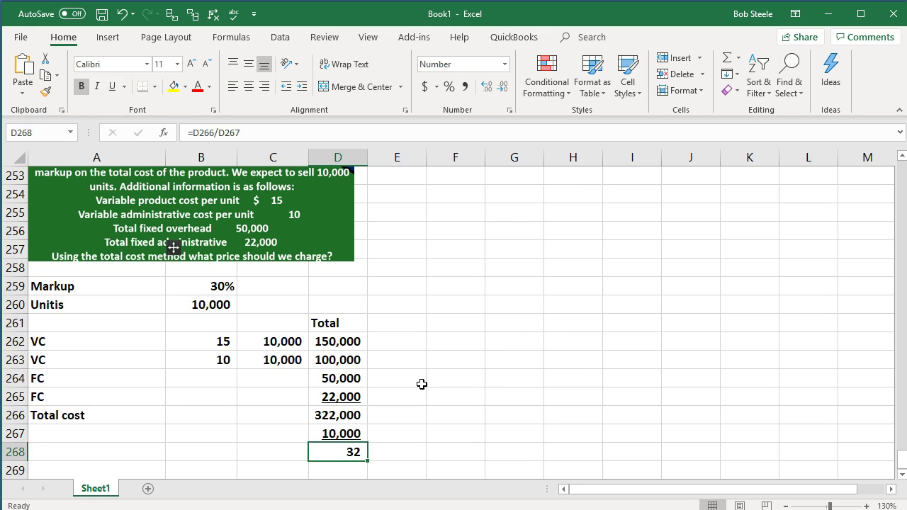
click(488, 88)
click(488, 88)
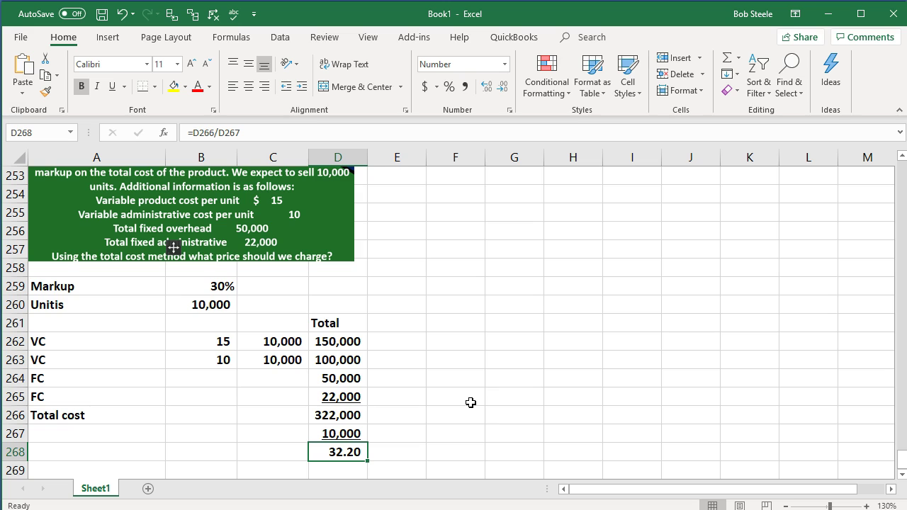
- Enter the 0.3 markup rate in D269 and format it as 30%
key(Down)
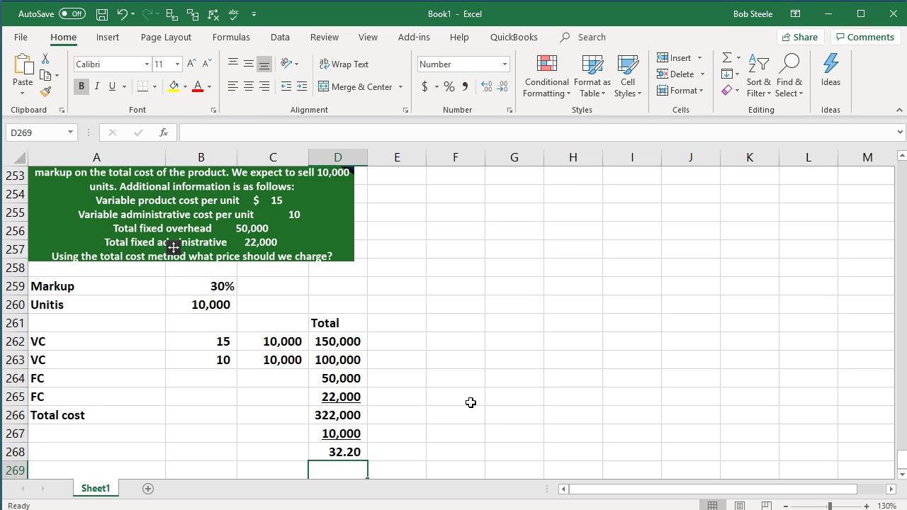
text(.3)
key(Return)
key(Up)
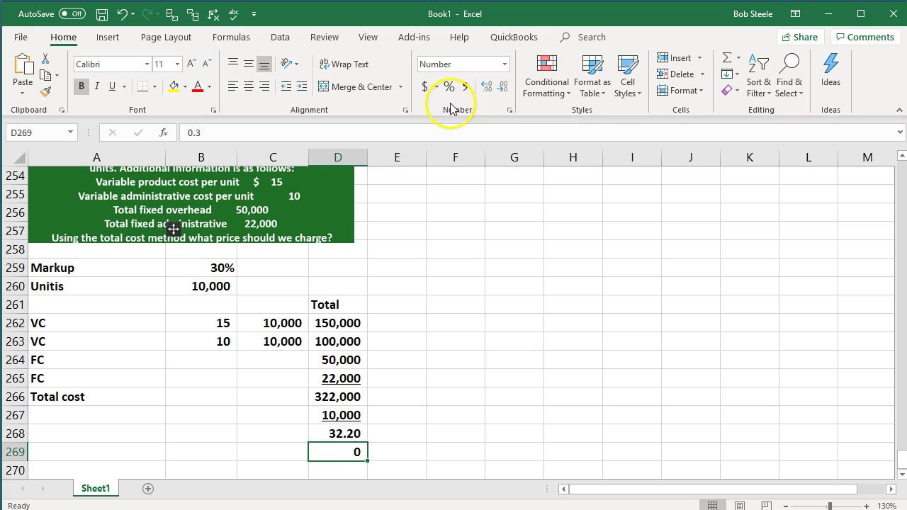
click(449, 86)
- Compute the markup amount in D270 as unit cost times 30%, shown as 9.66
key(Down)
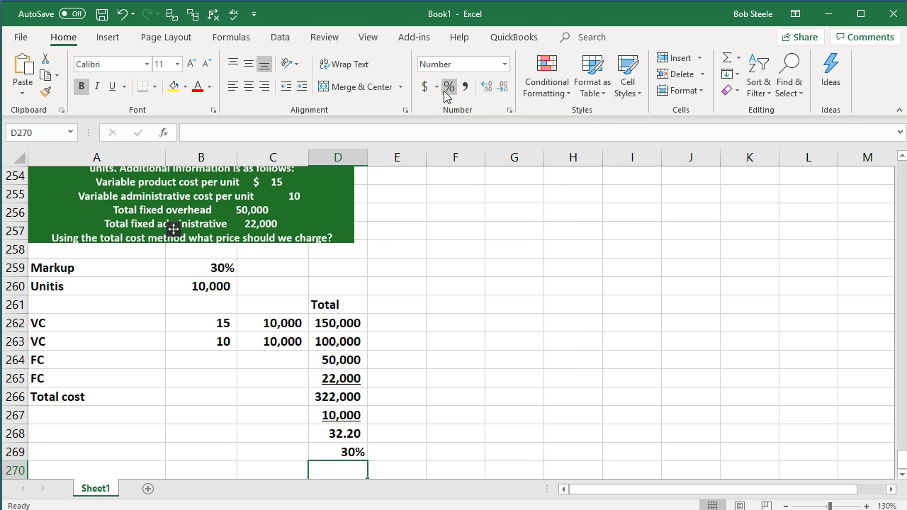
text(=)
key(Up)
key(Up)
text(*)
key(Up)
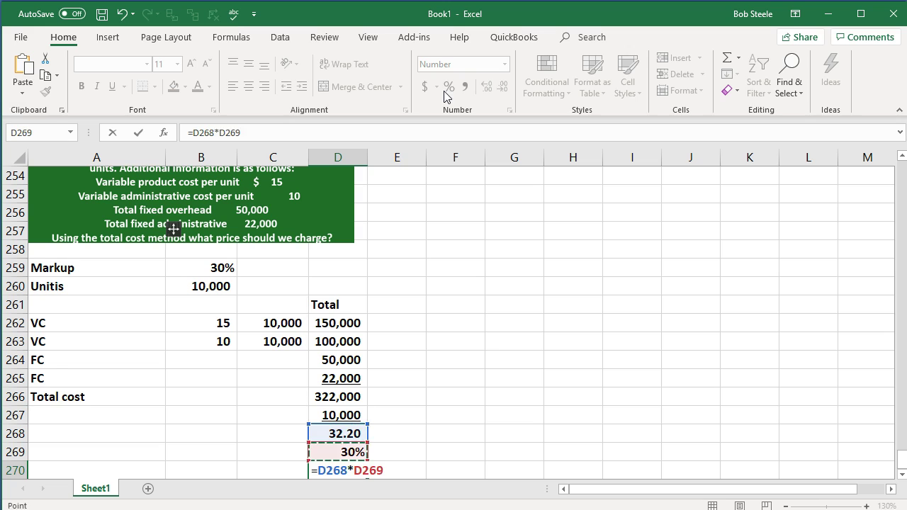
key(Return)
key(Up)
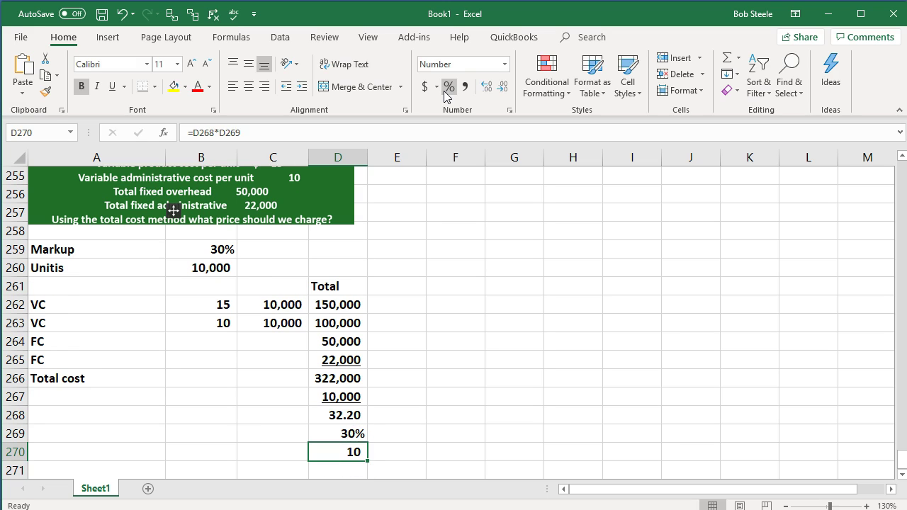
click(486, 87)
click(486, 86)
- Add the 9.66 markup to the 32.20 unit cost in D271 to get the price
key(Down)
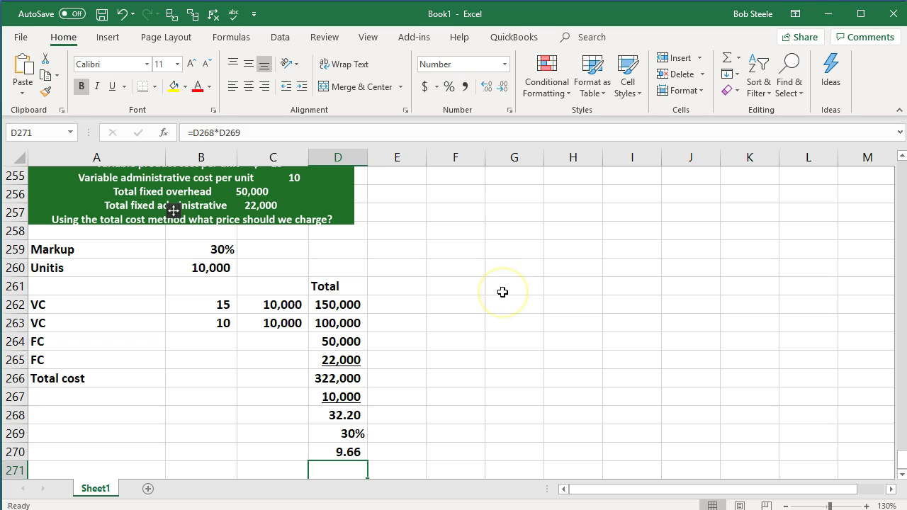
text(=)
key(Up)
key(Up)
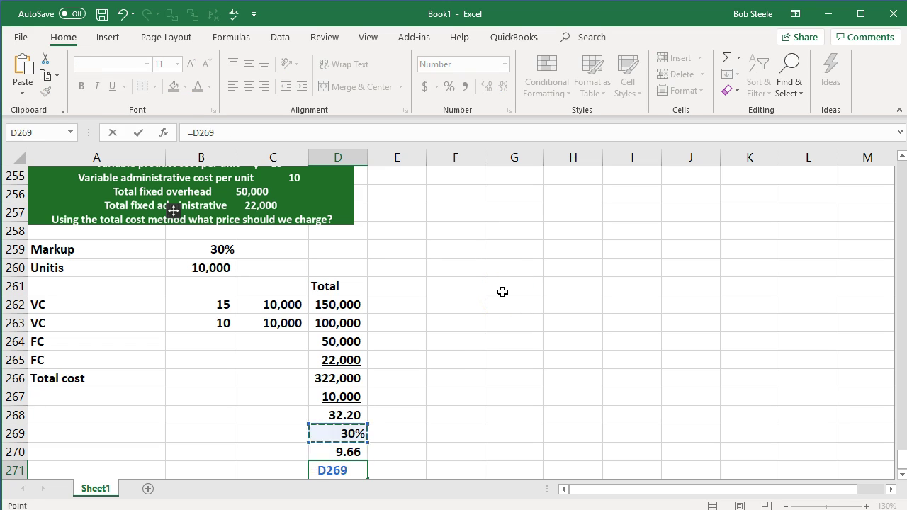
key(Up)
text(+)
key(Up)
key(Return)
- Underline the 30% markup rate and the 9.66 markup amount
key(Up)
key(Up)
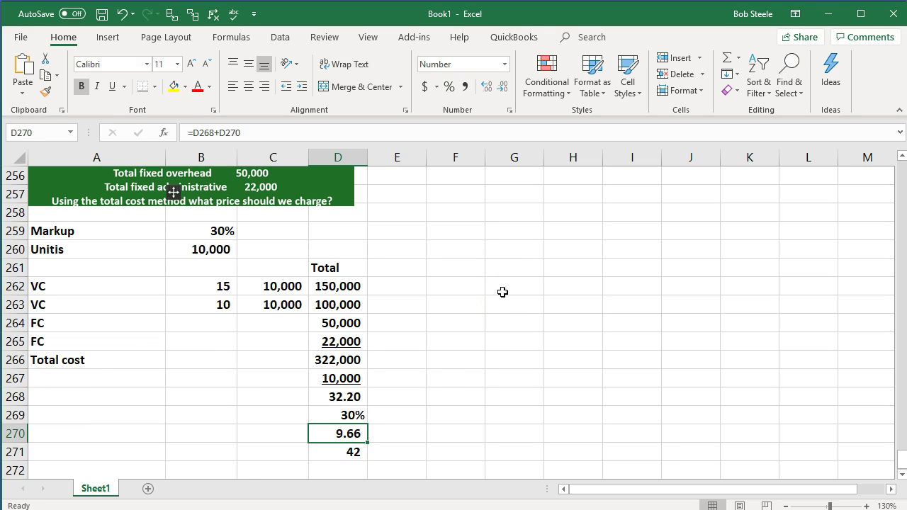
key(Up)
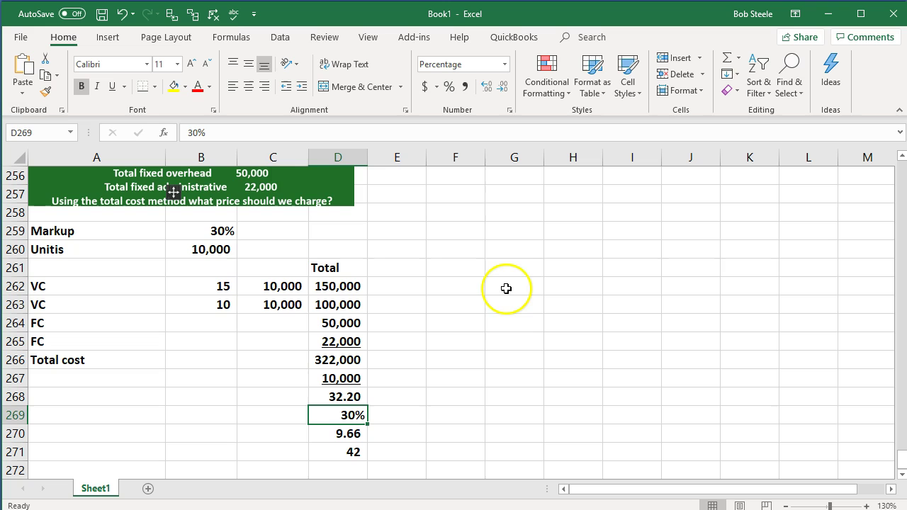
click(112, 86)
click(341, 436)
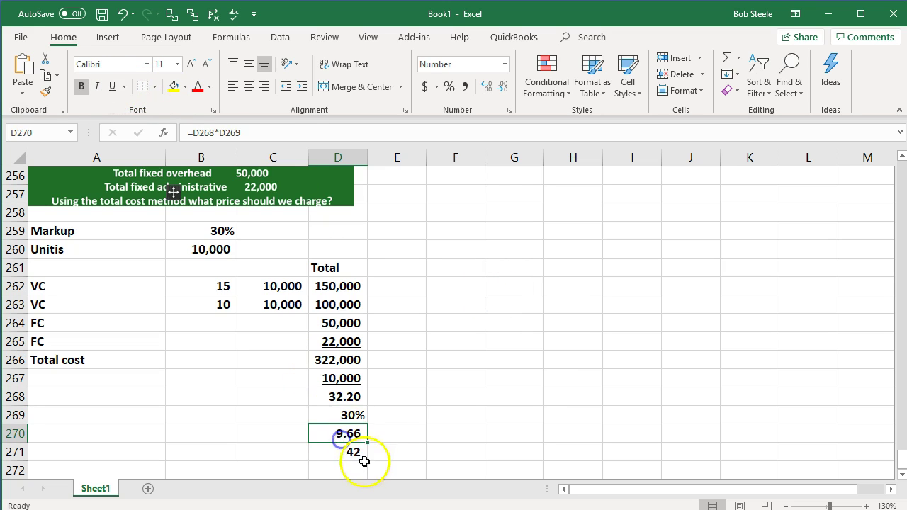
drag(342, 435, 346, 453)
double_click(343, 434)
key(Return)
click(345, 434)
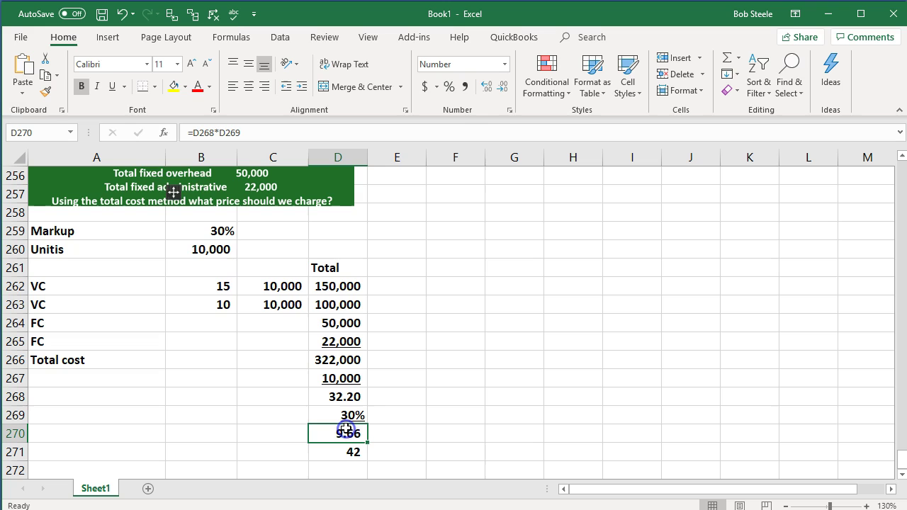
click(112, 86)
- Link E268 to the unit cost with =D268
click(403, 287)
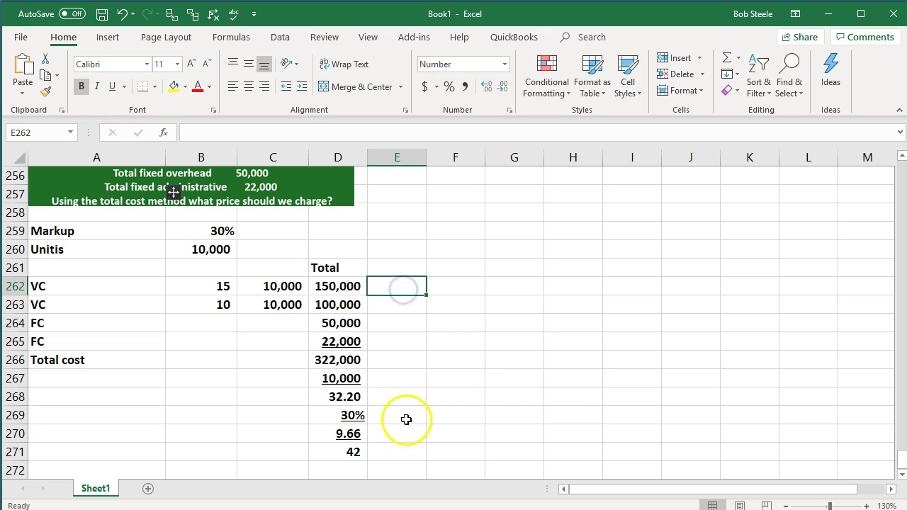
click(352, 396)
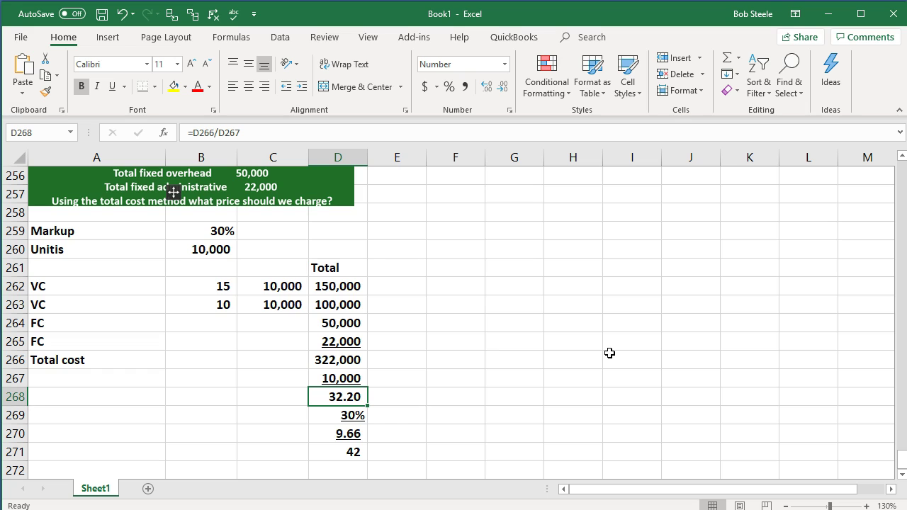
key(Right)
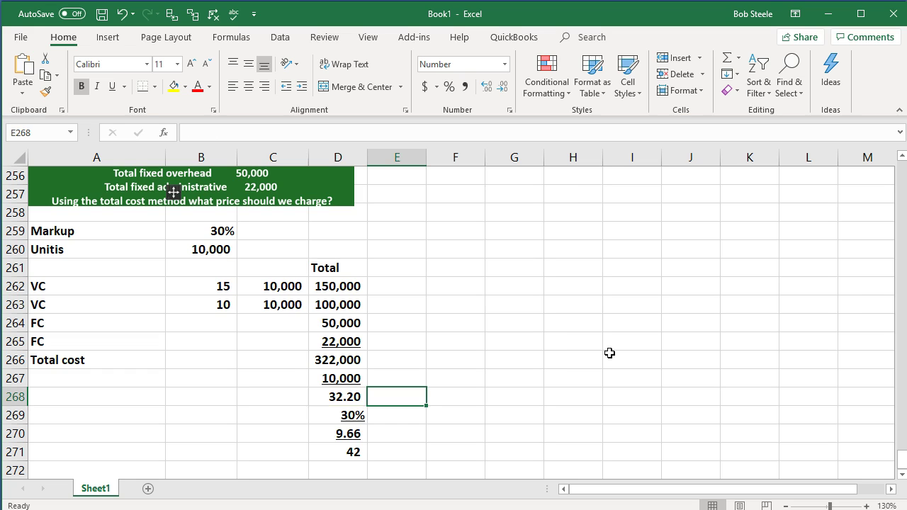
text(=)
key(Left)
key(ctrl+Return)
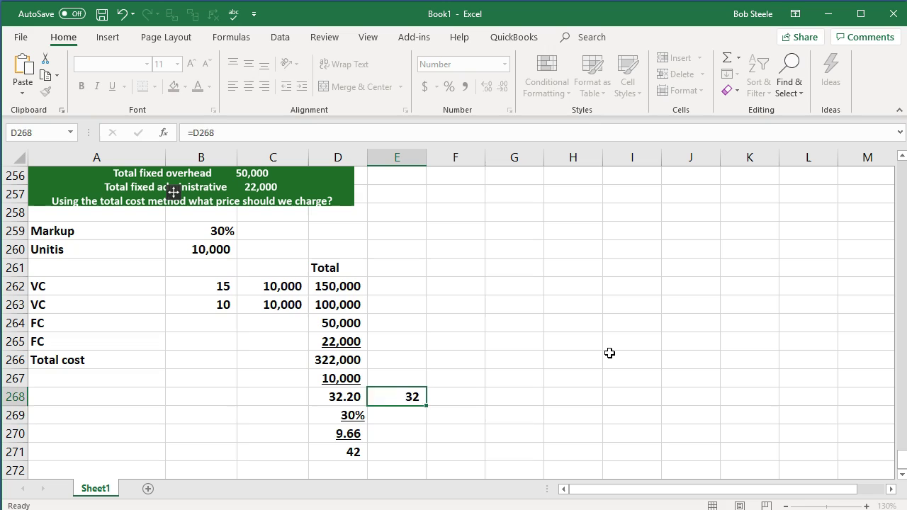
- Show the D271 price with two decimals as 41.86
key(Left)
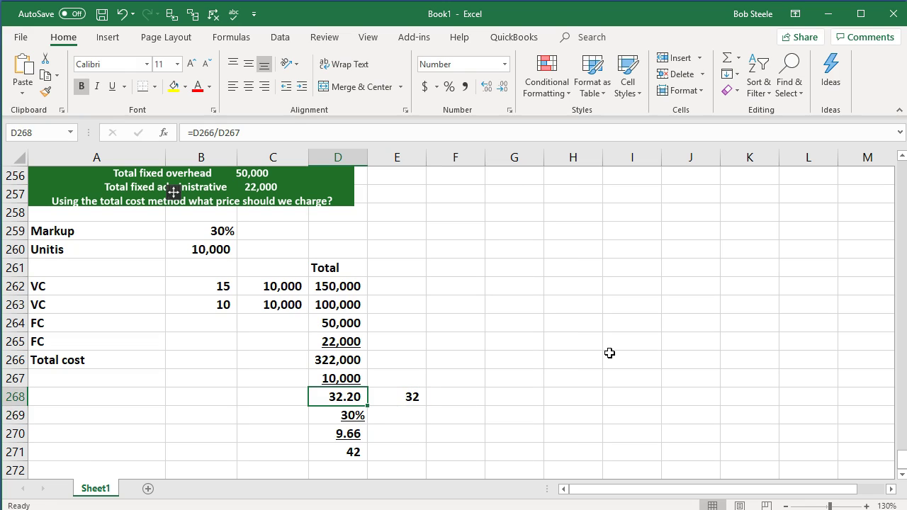
key(Down)
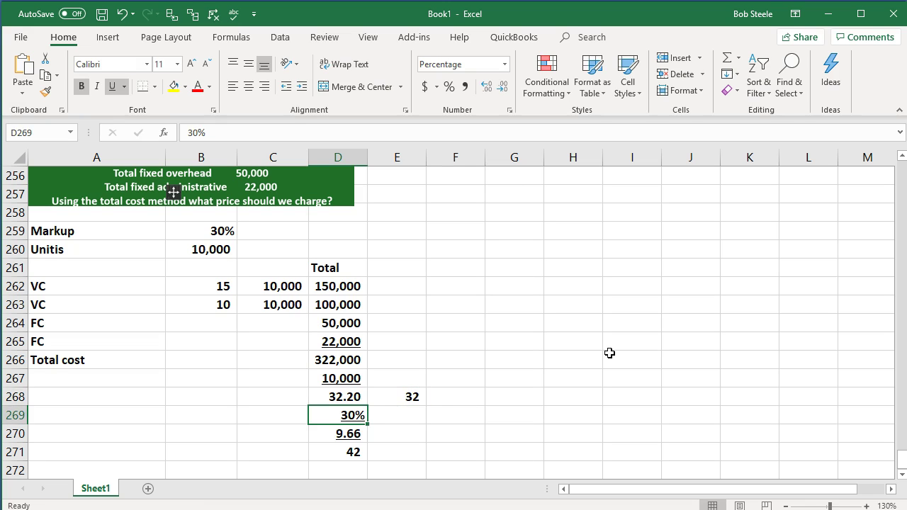
key(Down)
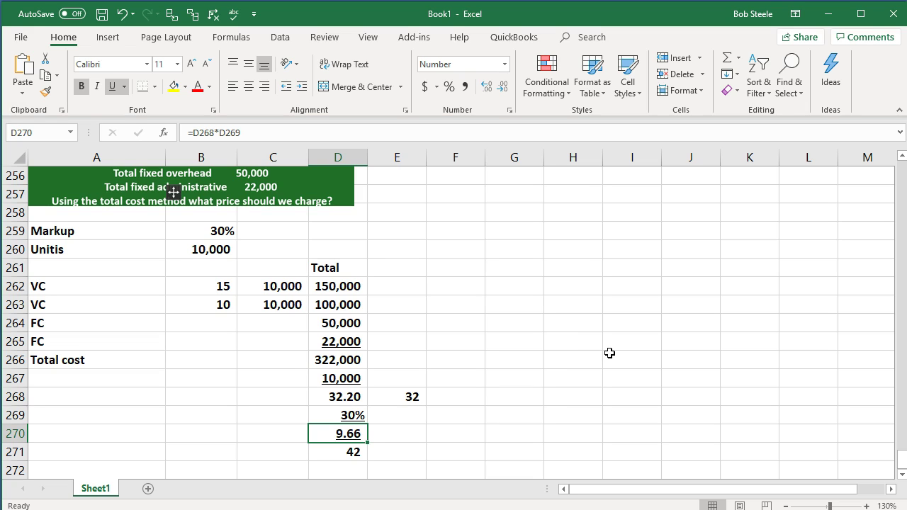
key(Down)
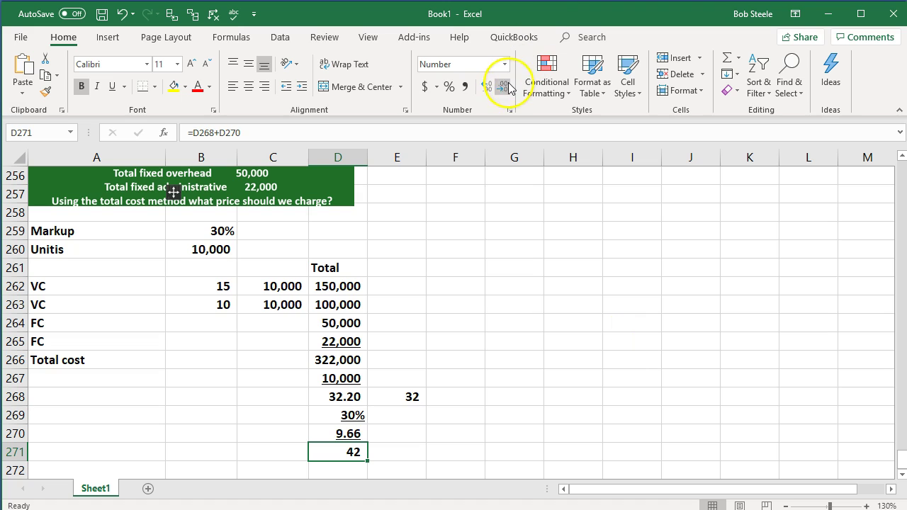
click(487, 87)
click(487, 86)
click(549, 390)
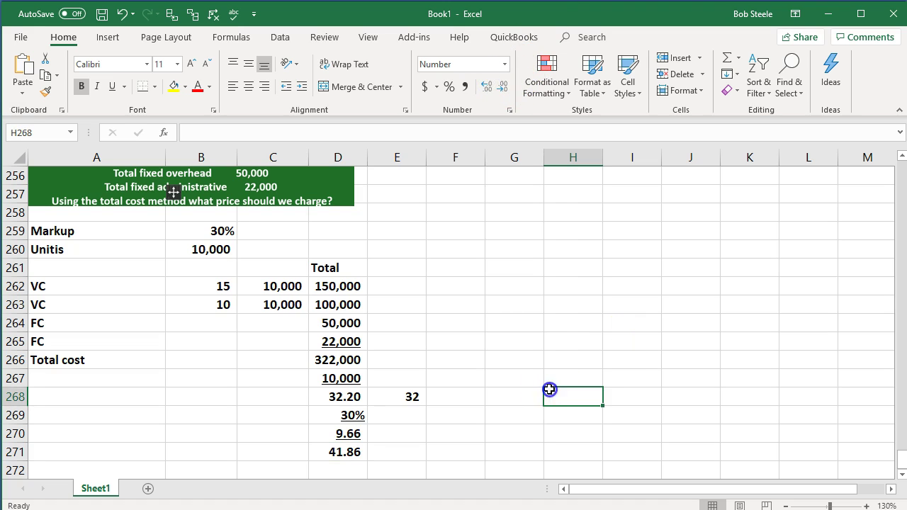
- Review the unit cost, markup and price cells in column D
key(Left)
key(Left)
key(Left)
key(Left)
key(Down)
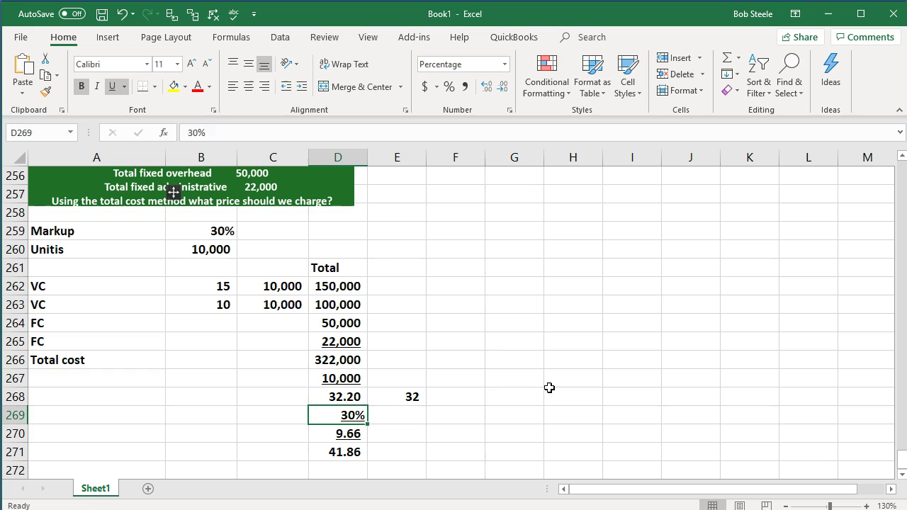
key(Down)
key(Down)
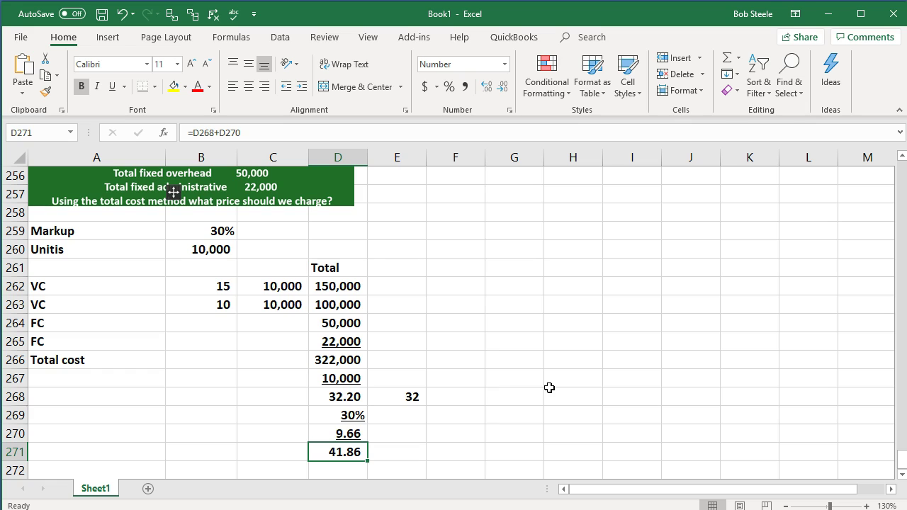
key(Up)
key(Up)
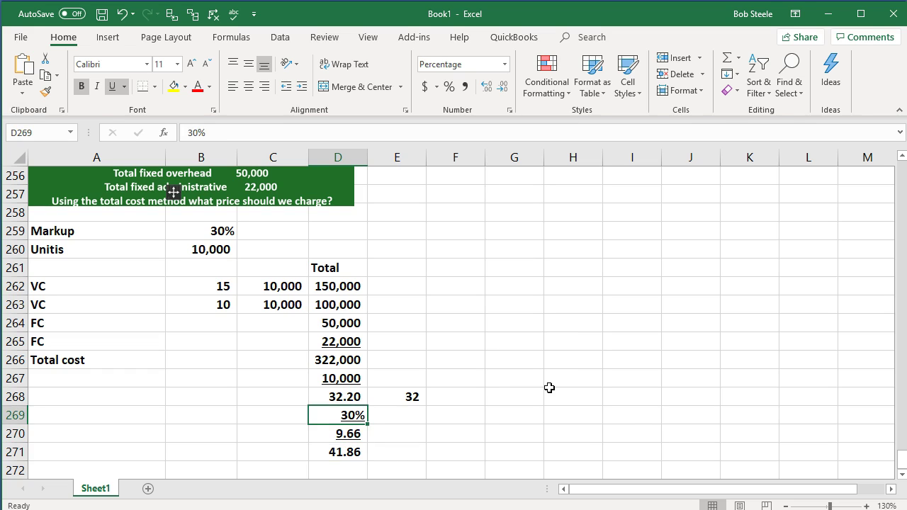
key(Up)
- Enter 1.3 in E269 and format it as 130% with Percent Style
key(Right)
key(Down)
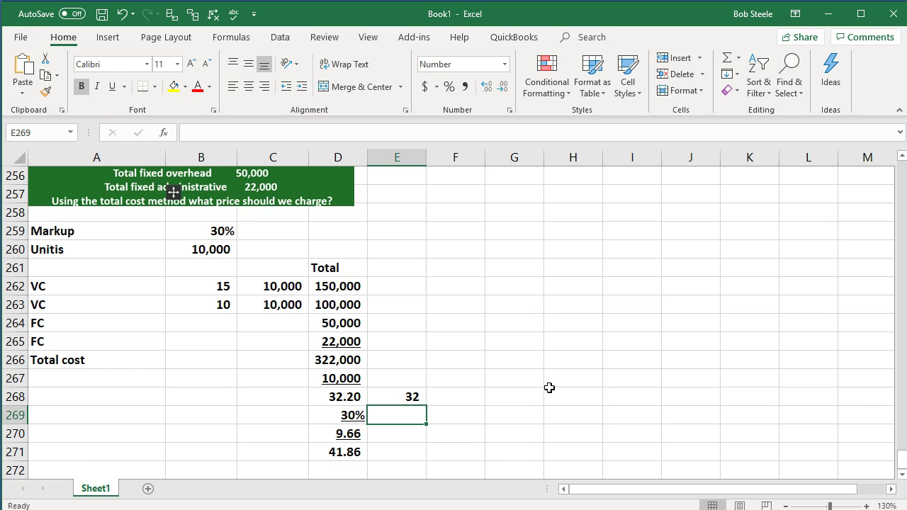
text(1)
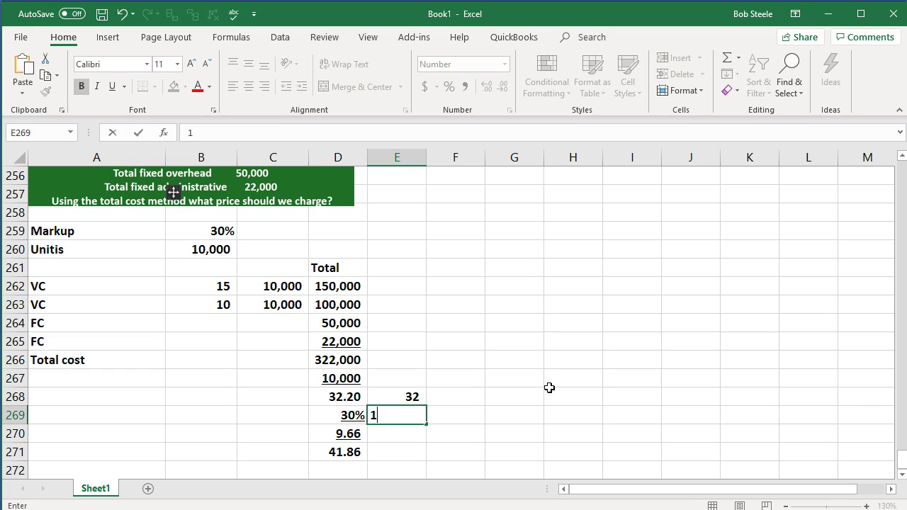
text(.3)
key(Return)
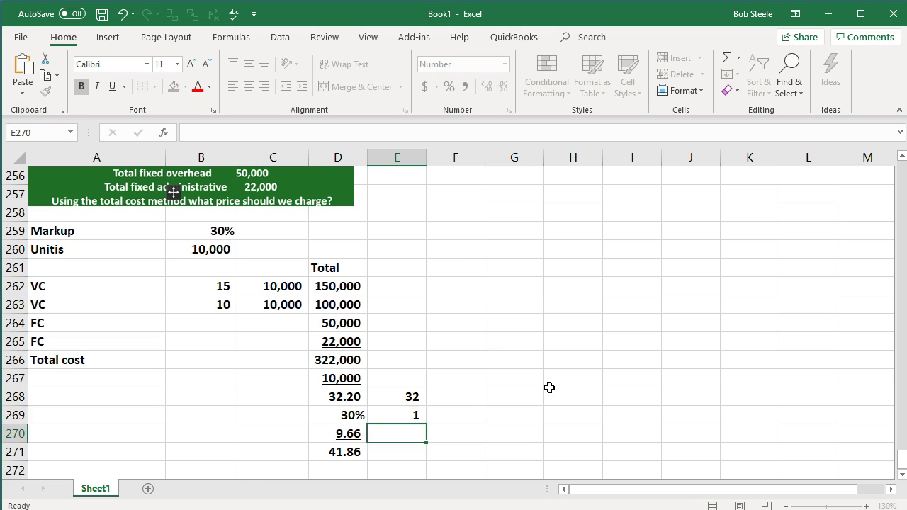
key(Up)
click(449, 86)
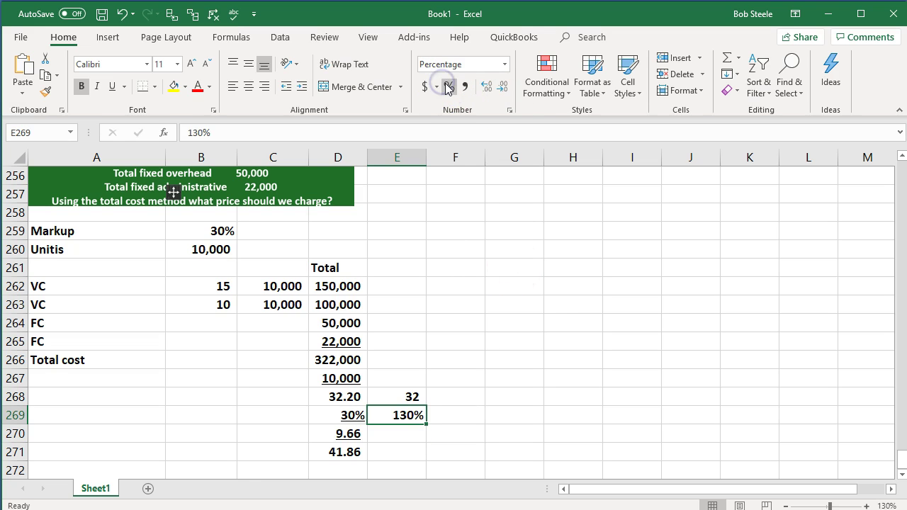
key(Left)
key(Right)
- Enter the formula =E268*E269 in E271 as the cross-check price
key(Down)
key(Down)
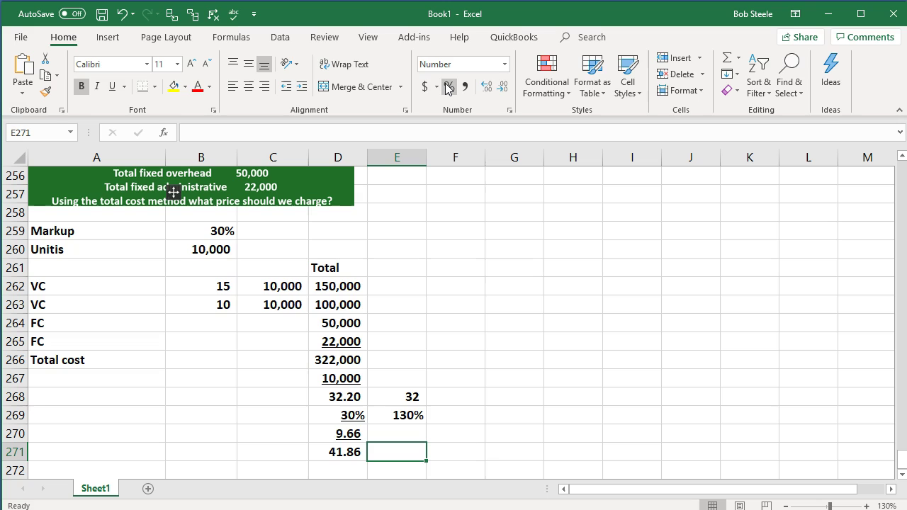
text(=)
key(Up)
key(Up)
key(Up)
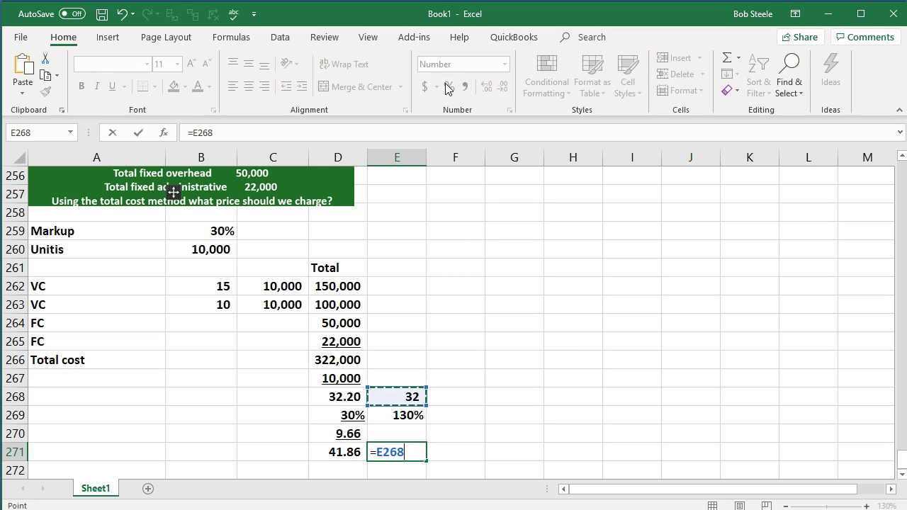
text(*)
key(Up)
key(Up)
key(Return)
key(Up)
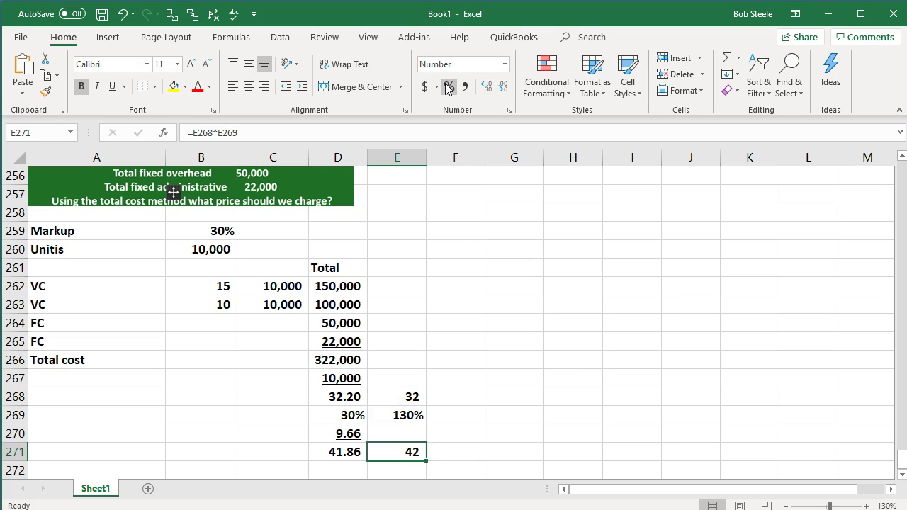
- Add two decimals to E271 and E268 to show 41.86 and 32.20, then compare with D271
click(486, 86)
click(487, 87)
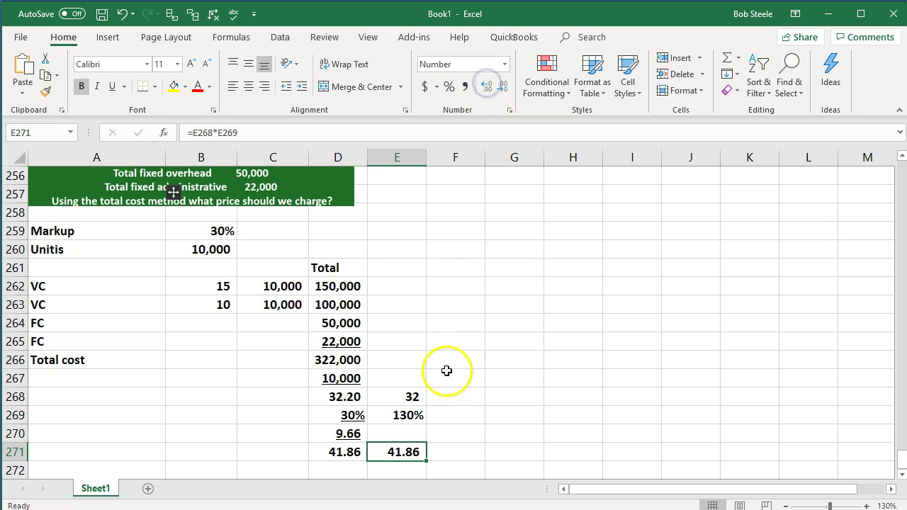
click(426, 397)
click(486, 86)
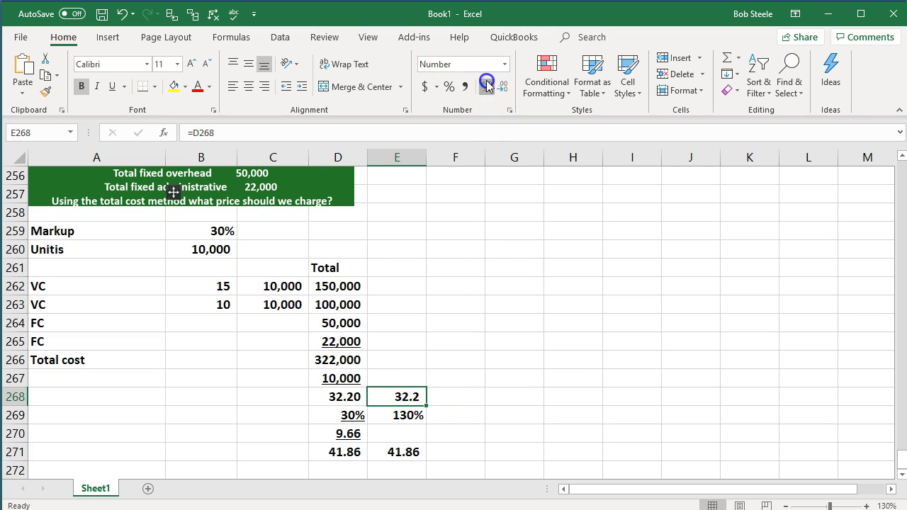
click(487, 87)
click(335, 455)
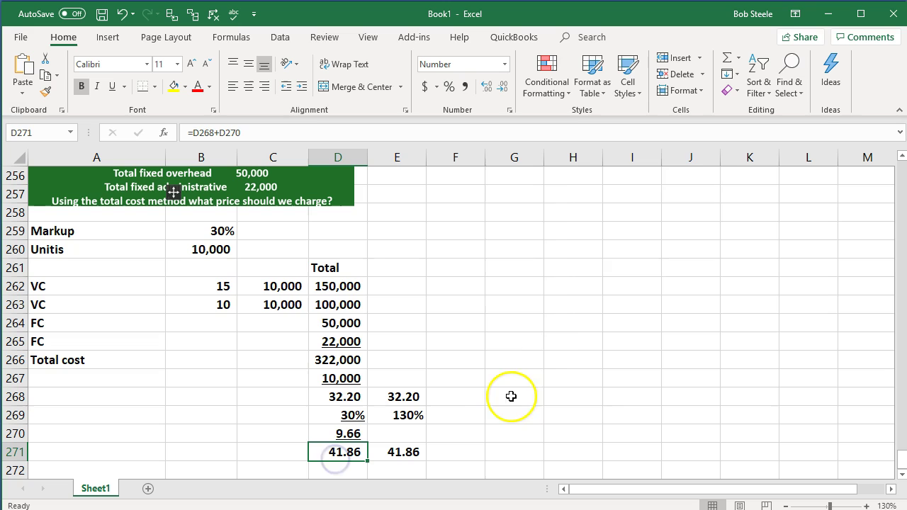